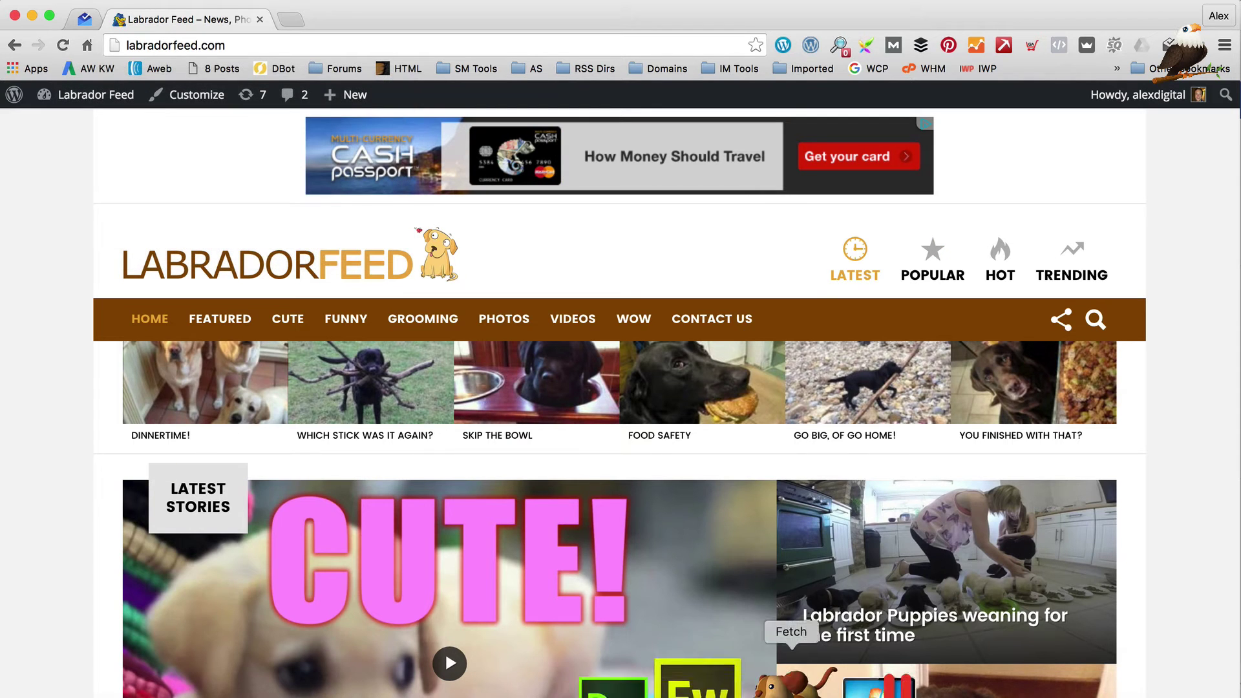
Step: Launch Fetch and enter labradorfeed.com as the new connection's hostname
click(764, 685)
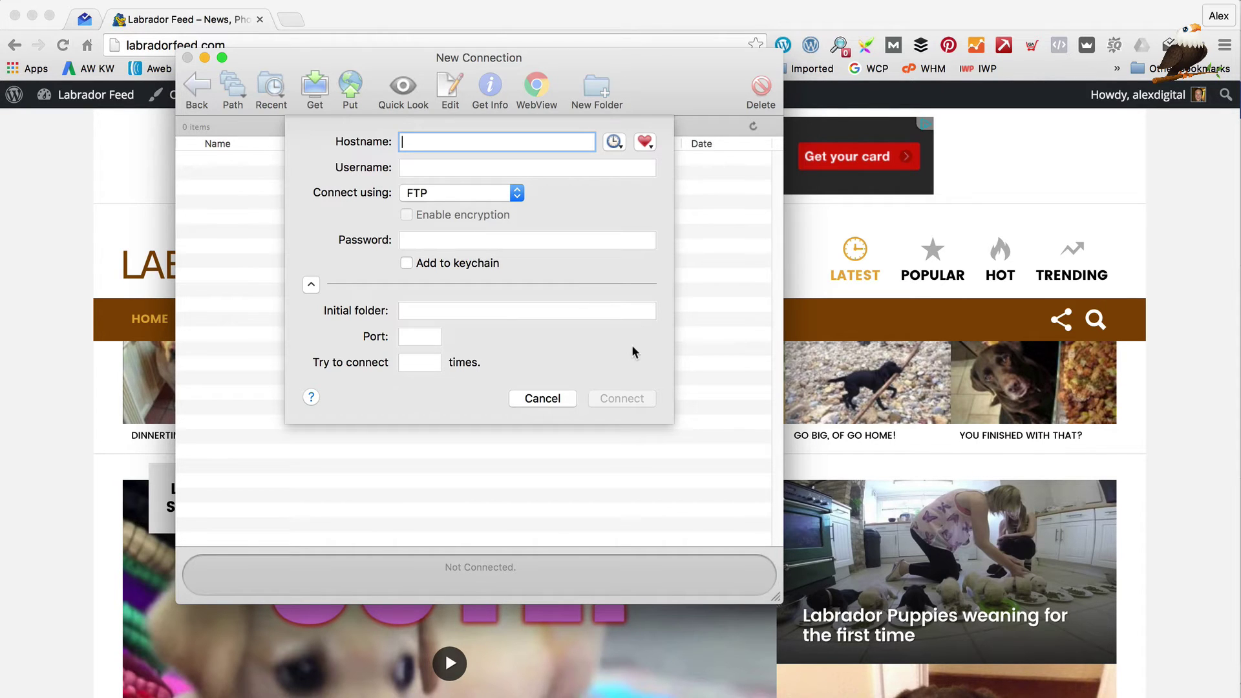
drag(332, 67, 415, 70)
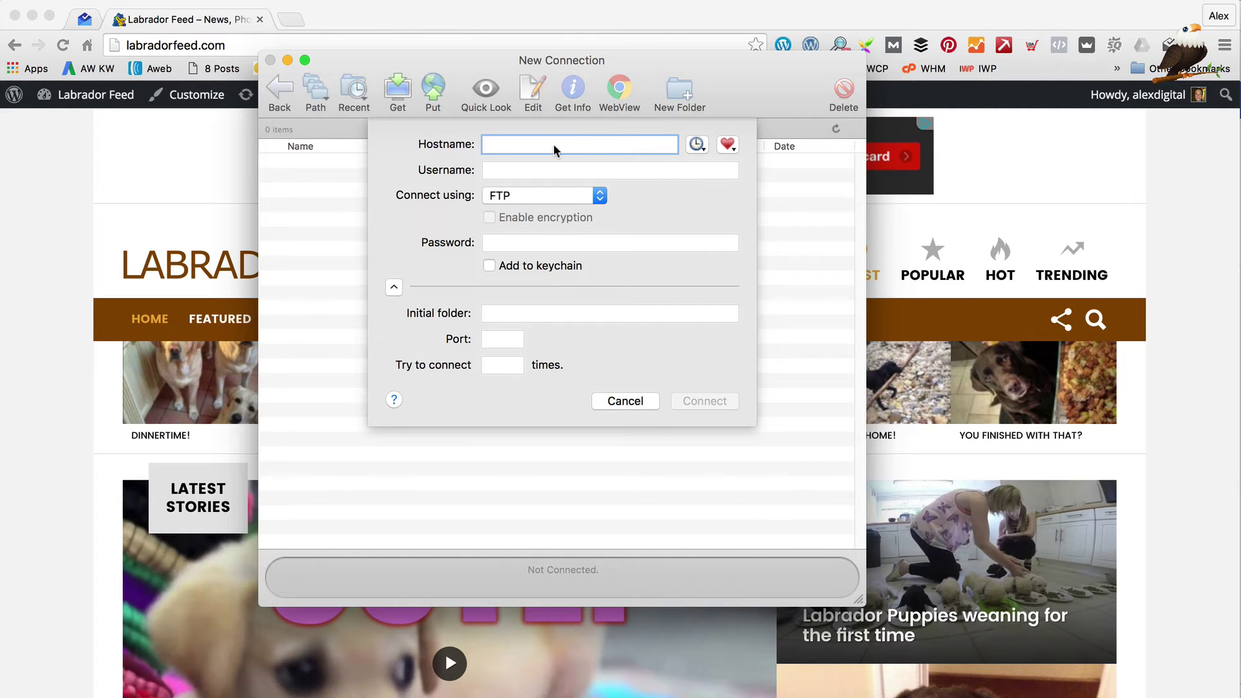
text(labr)
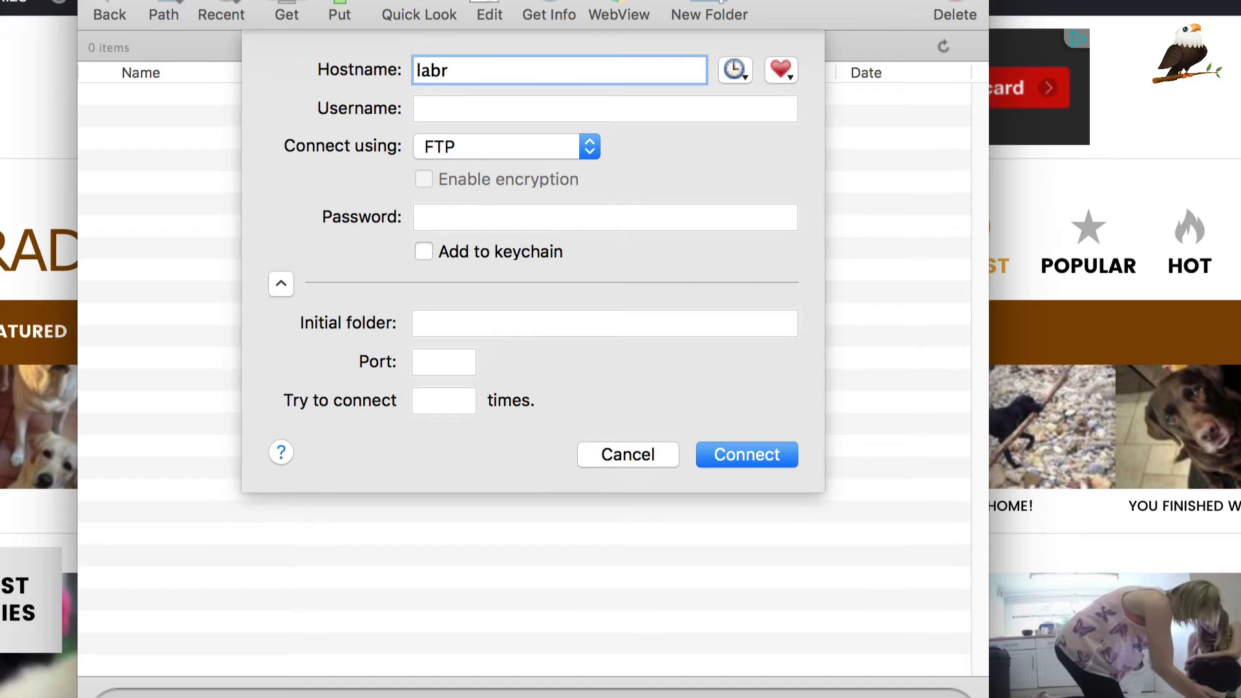
text(adorfeed.co)
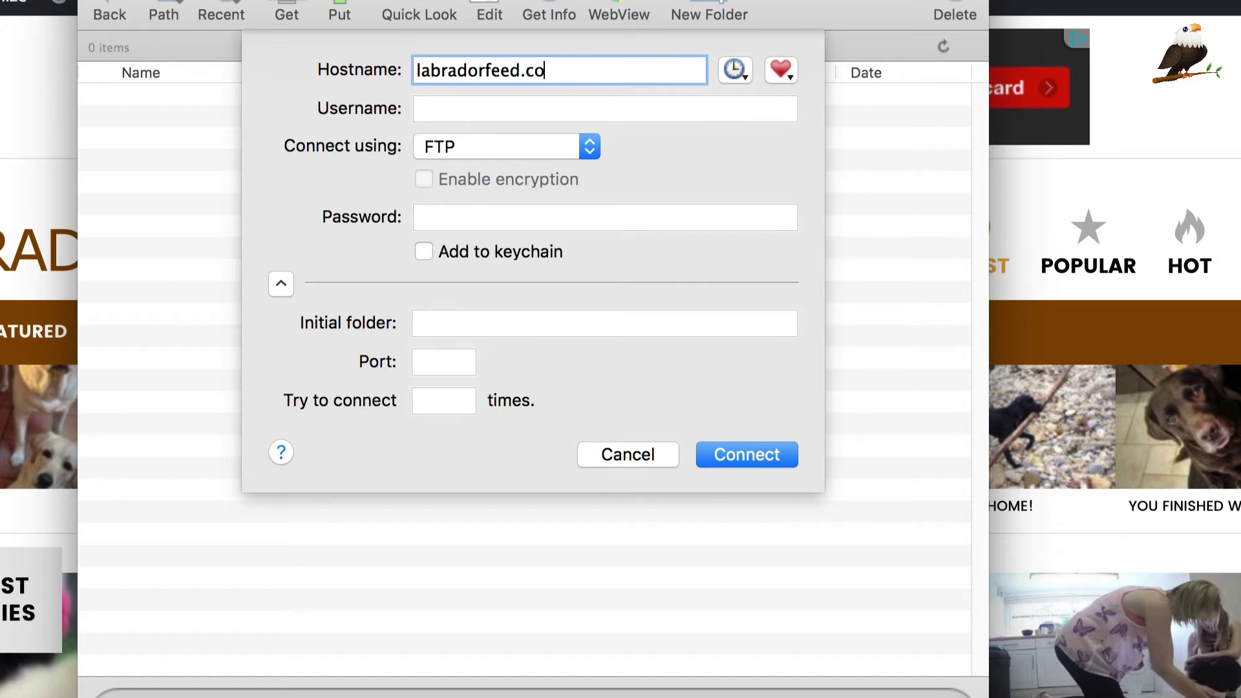
text(m)
key(Tab)
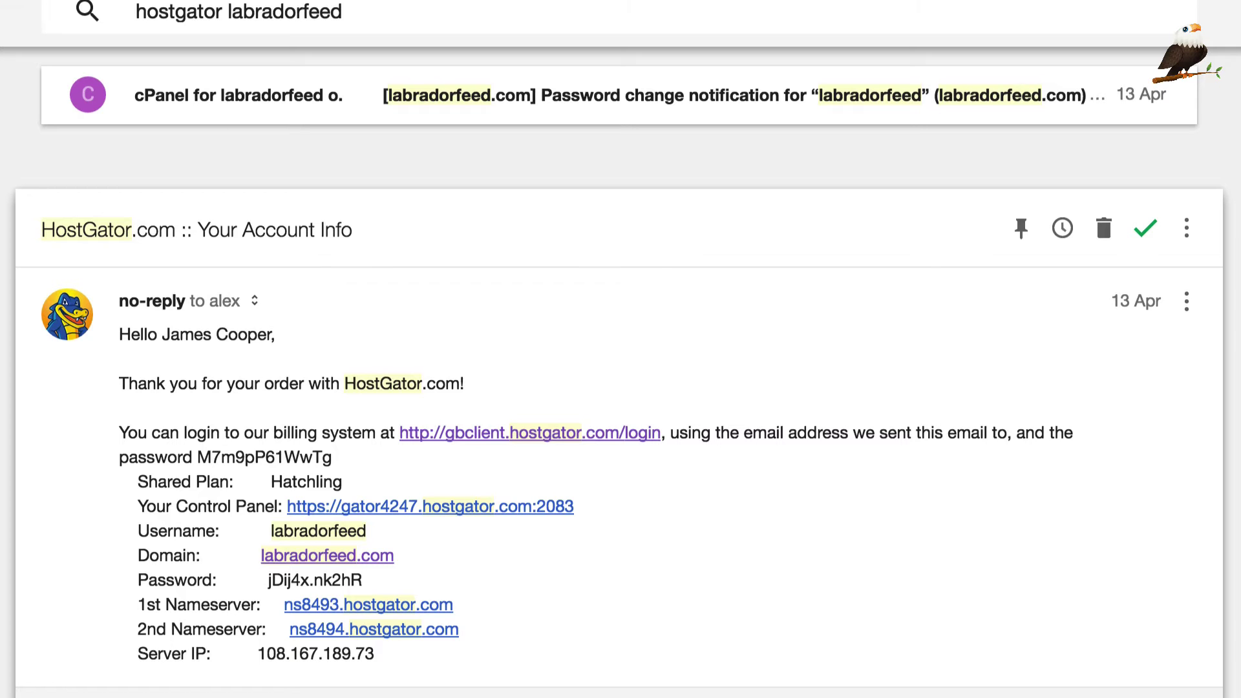
Step: Enter the hosting account's username and password from the HostGator email and connect to labradorfeed.com
key(super+Tab)
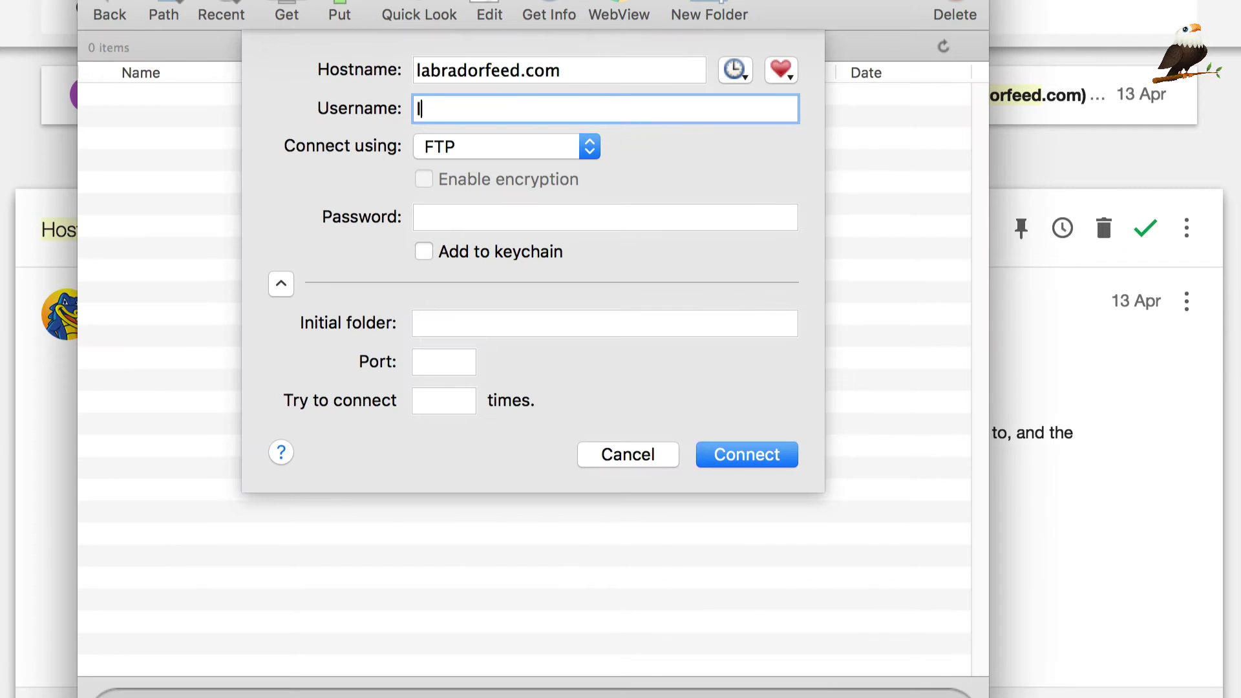
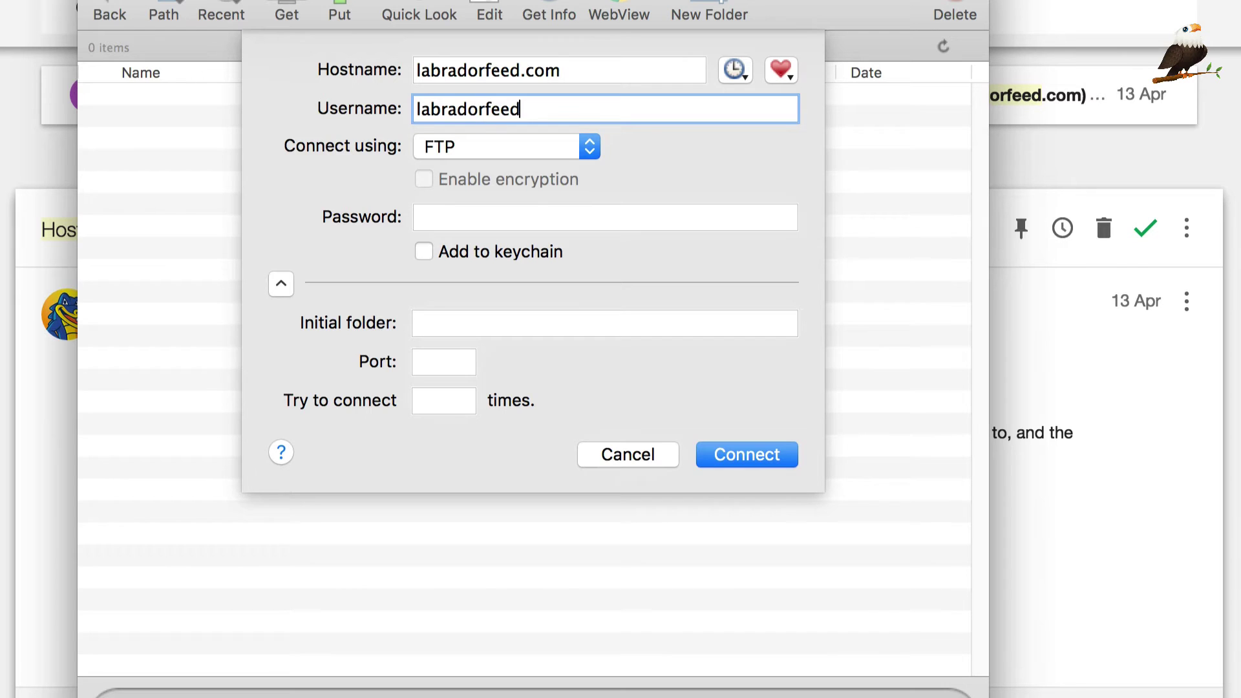
key(Tab)
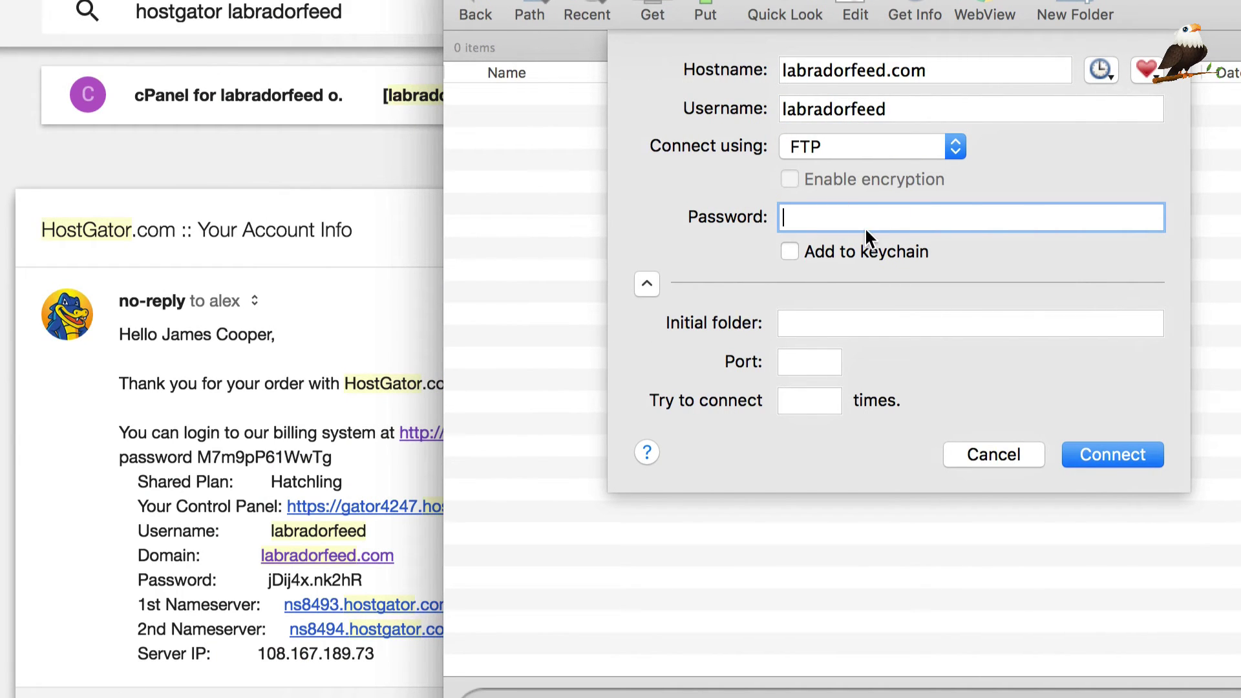
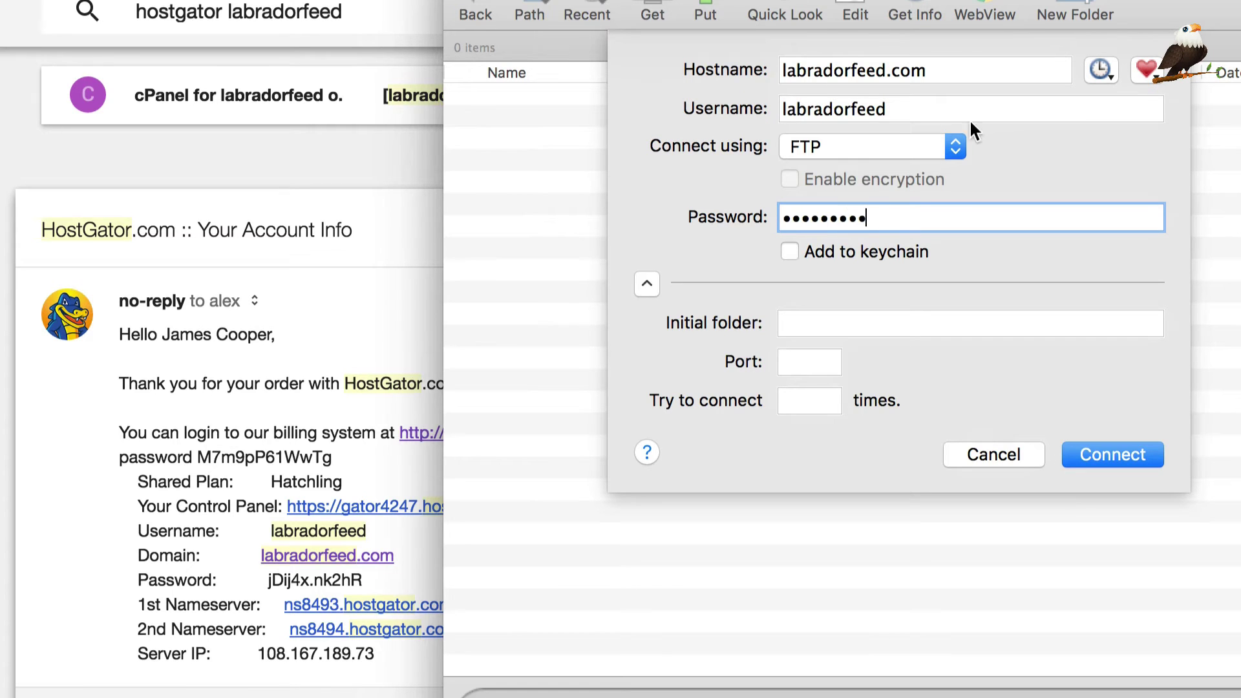
click(1115, 452)
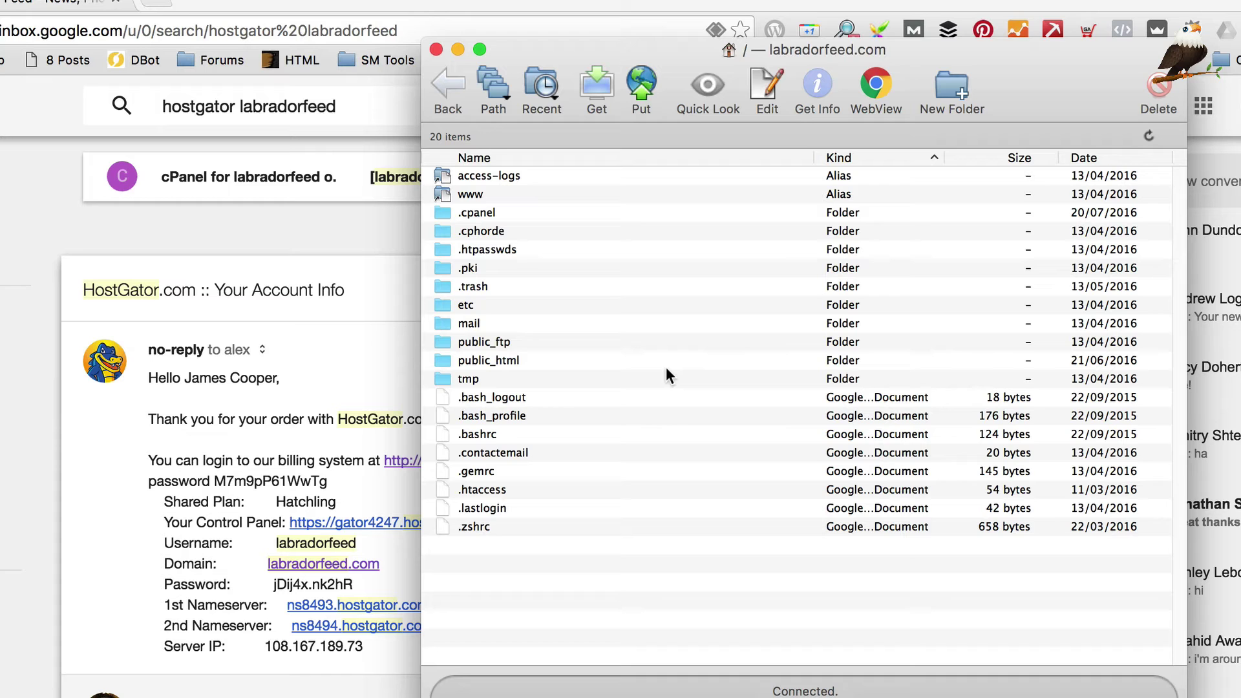
Step: Browse into public_html > wp-content > themes on the server and move the window aside
double_click(525, 358)
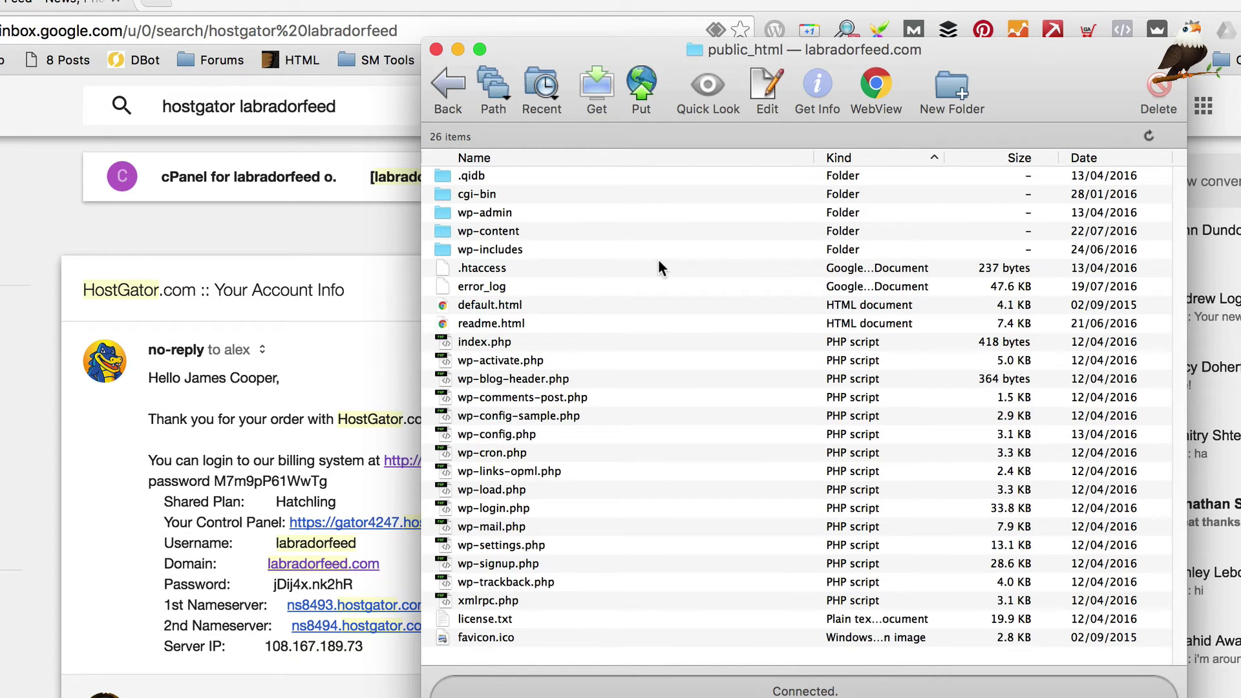
double_click(492, 231)
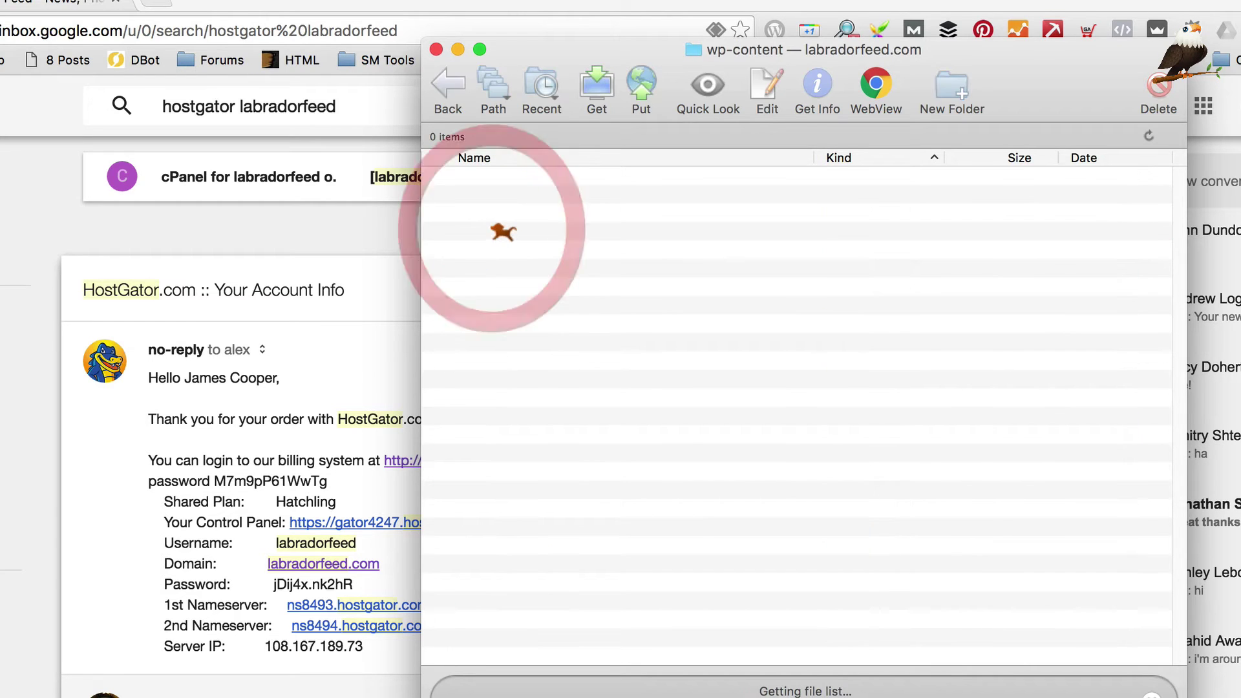
double_click(486, 213)
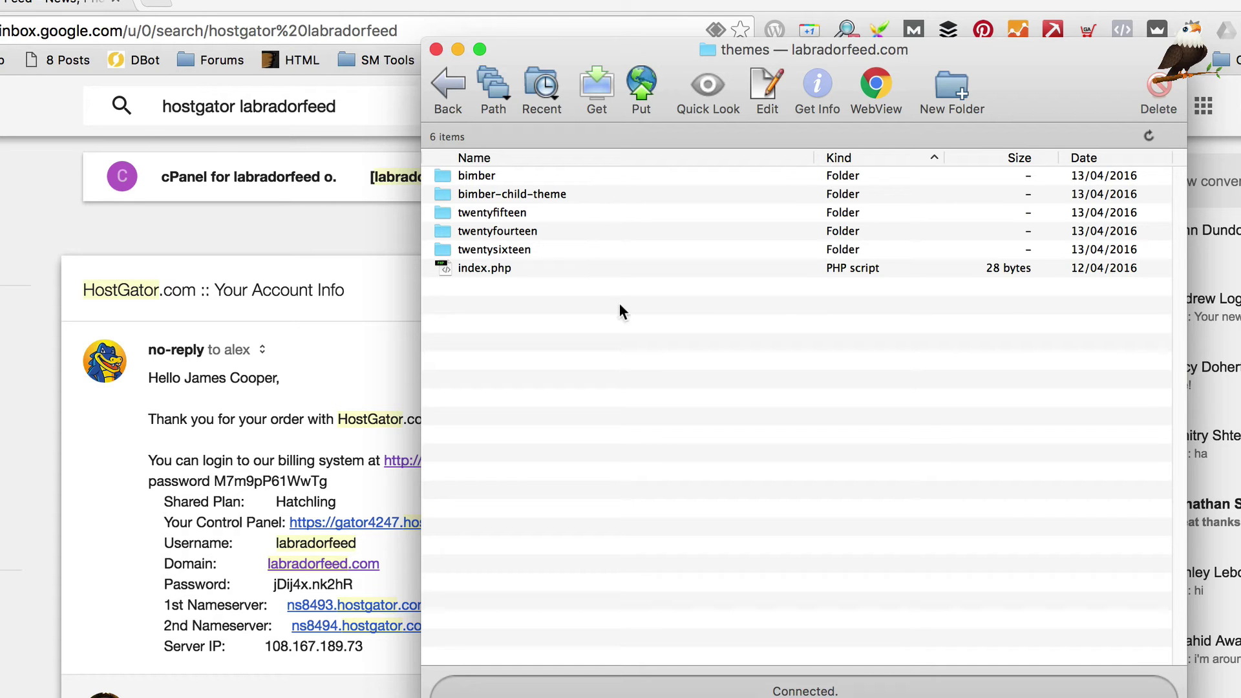
drag(640, 44, 425, 302)
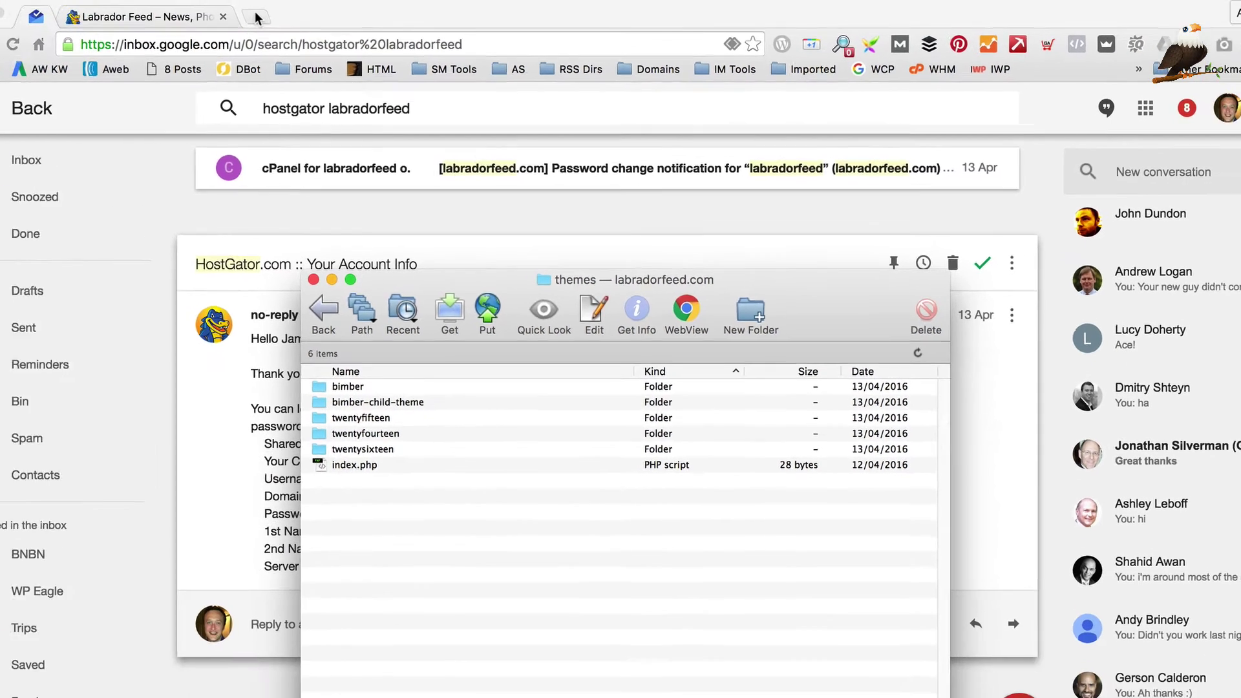
Step: Open themeforest.net in a new browser tab and go to the account's Downloads page
click(165, 1)
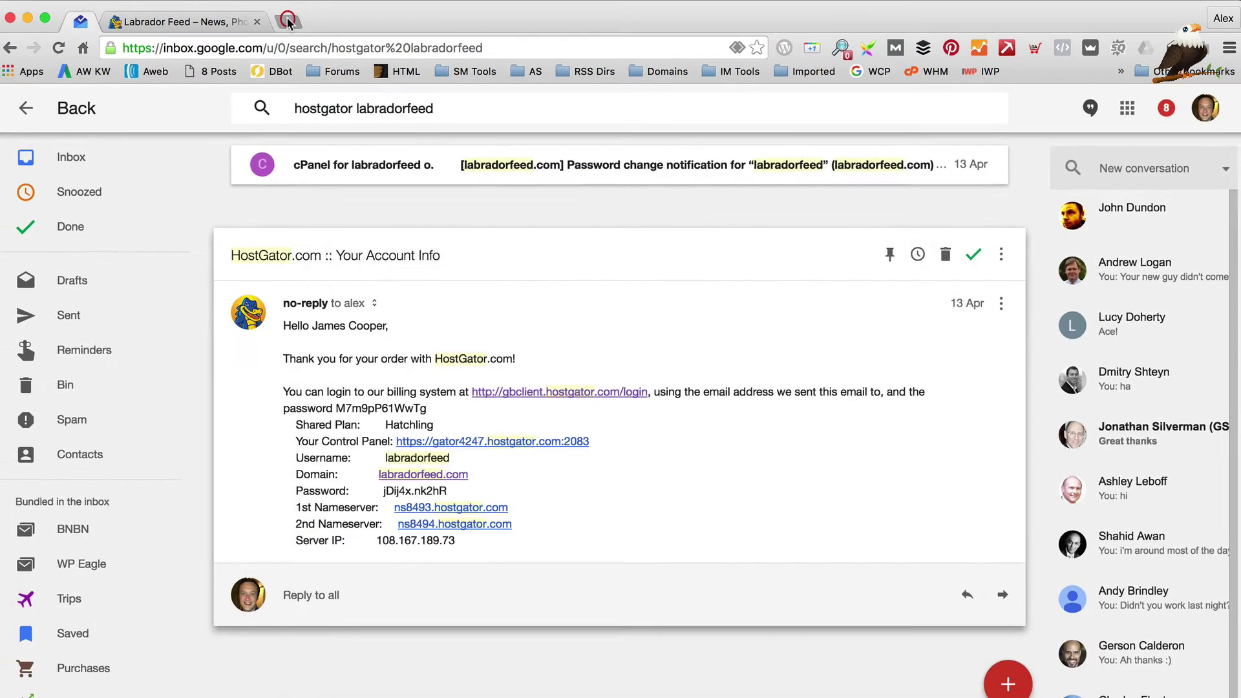
click(287, 21)
text(themeforest.net)
key(Return)
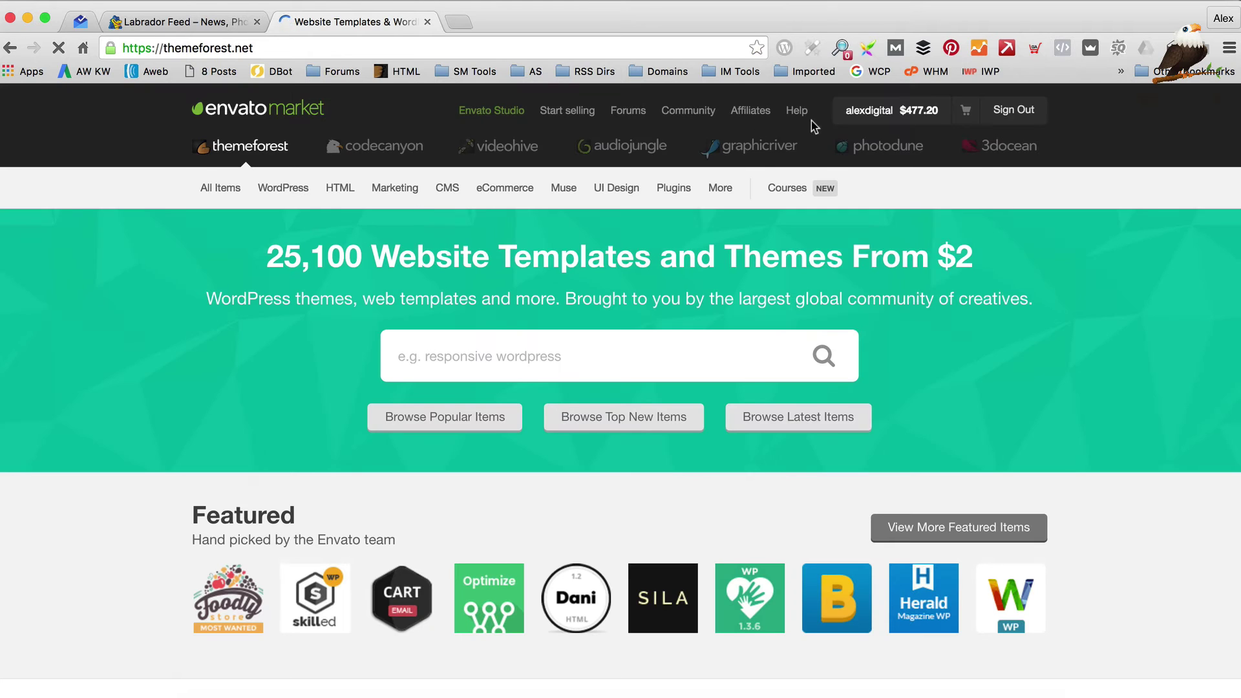
mouse_move(894, 122)
click(891, 232)
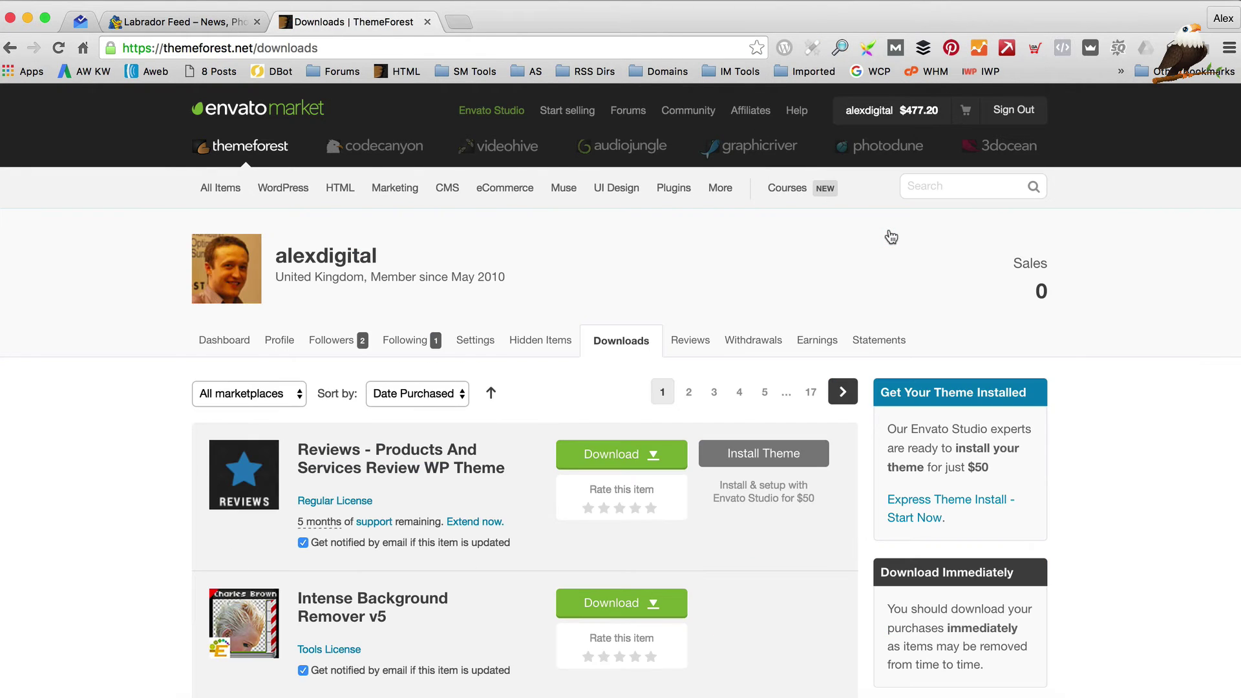
scroll(617, 244, down, 5)
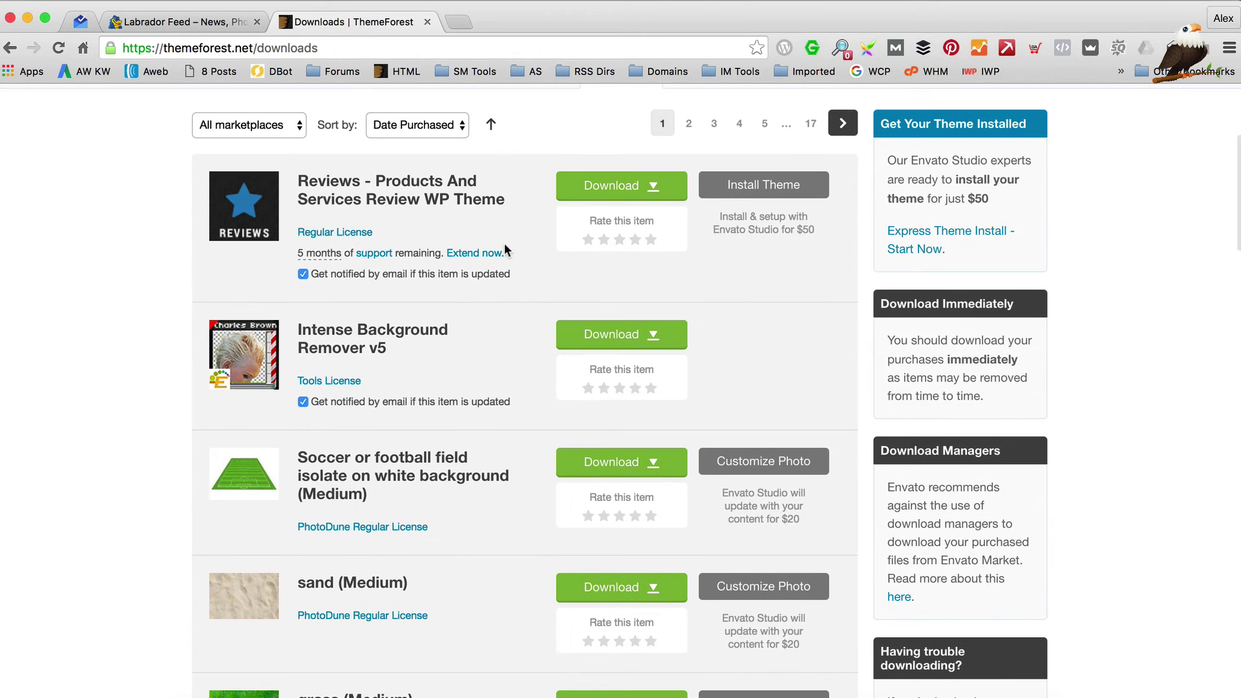
Step: Filter downloads to ThemeForest and save Bimber's All files & documentation zip to Downloads
click(249, 120)
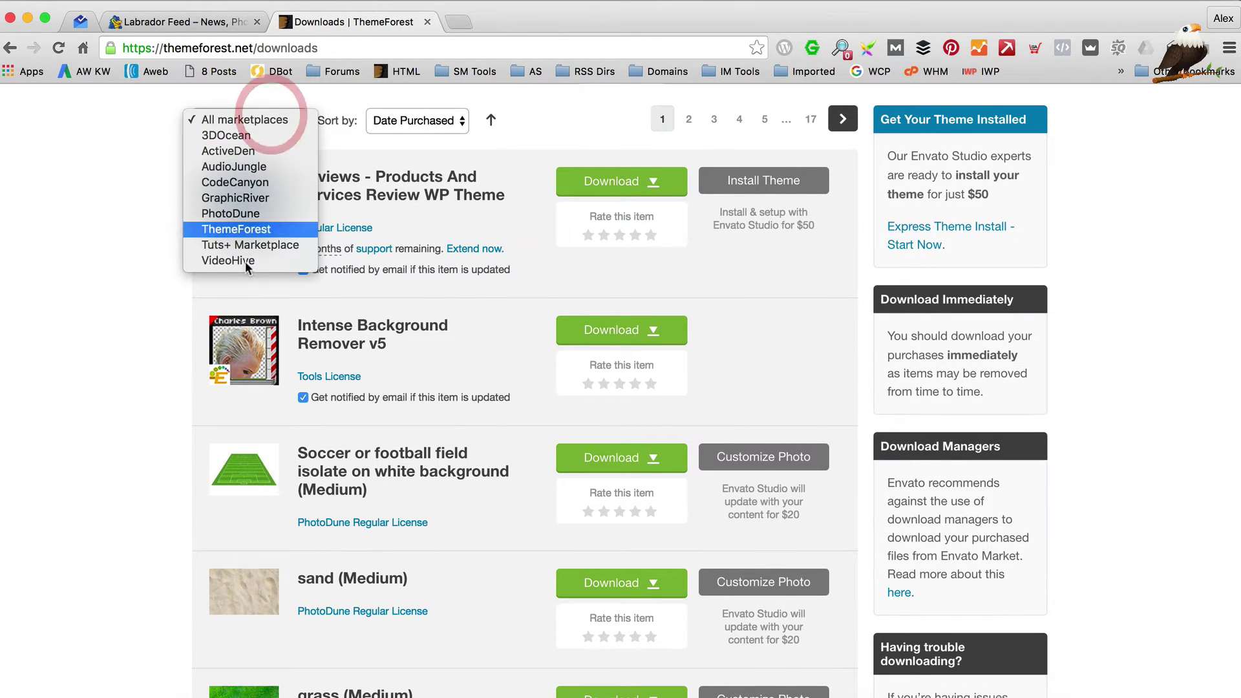
click(252, 230)
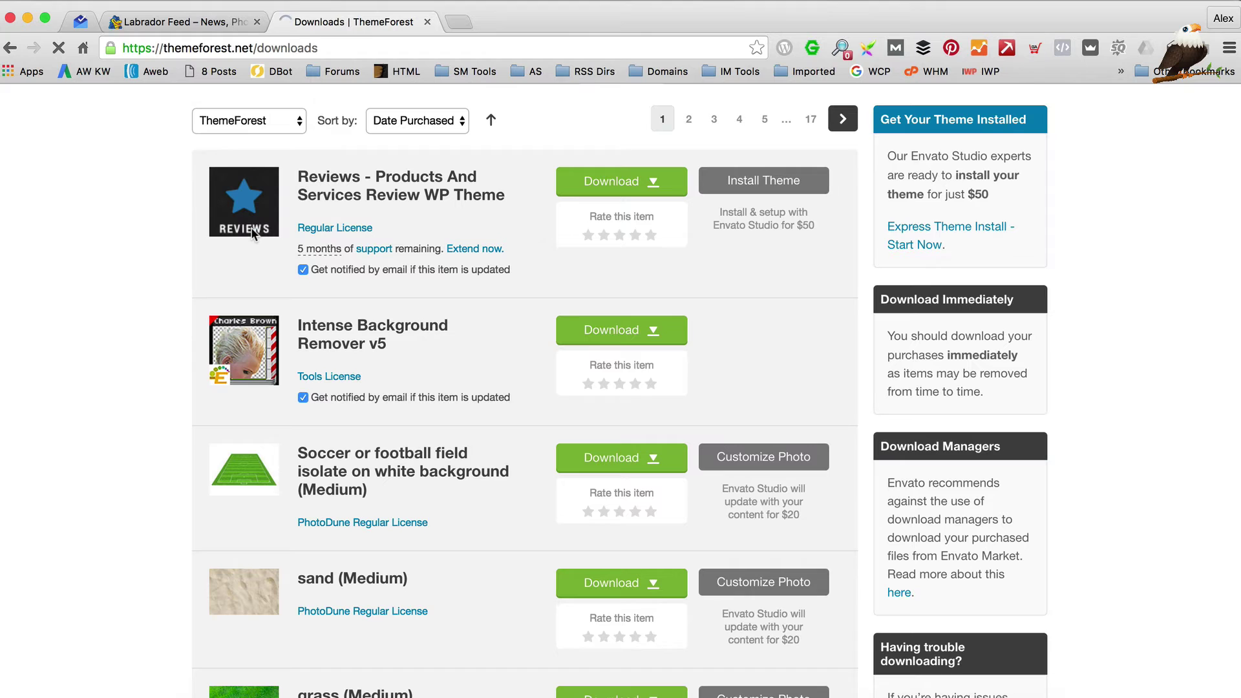
scroll(444, 273, down, 6)
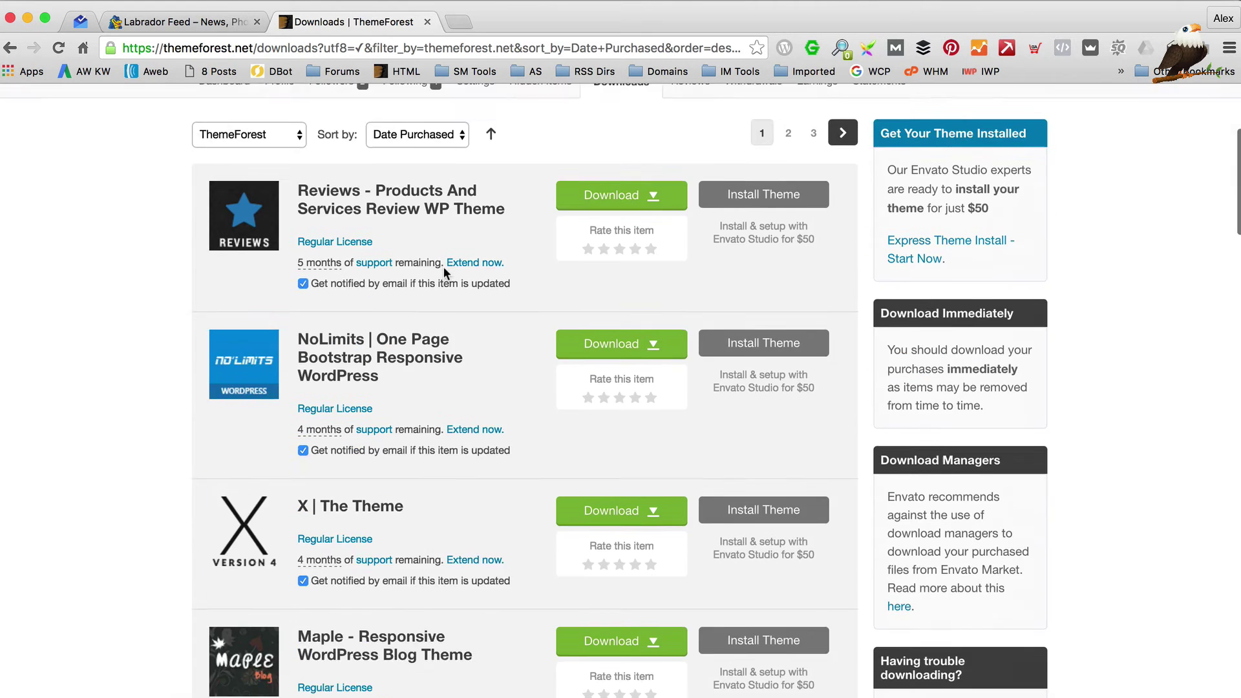
scroll(445, 273, down, 5)
mouse_move(239, 441)
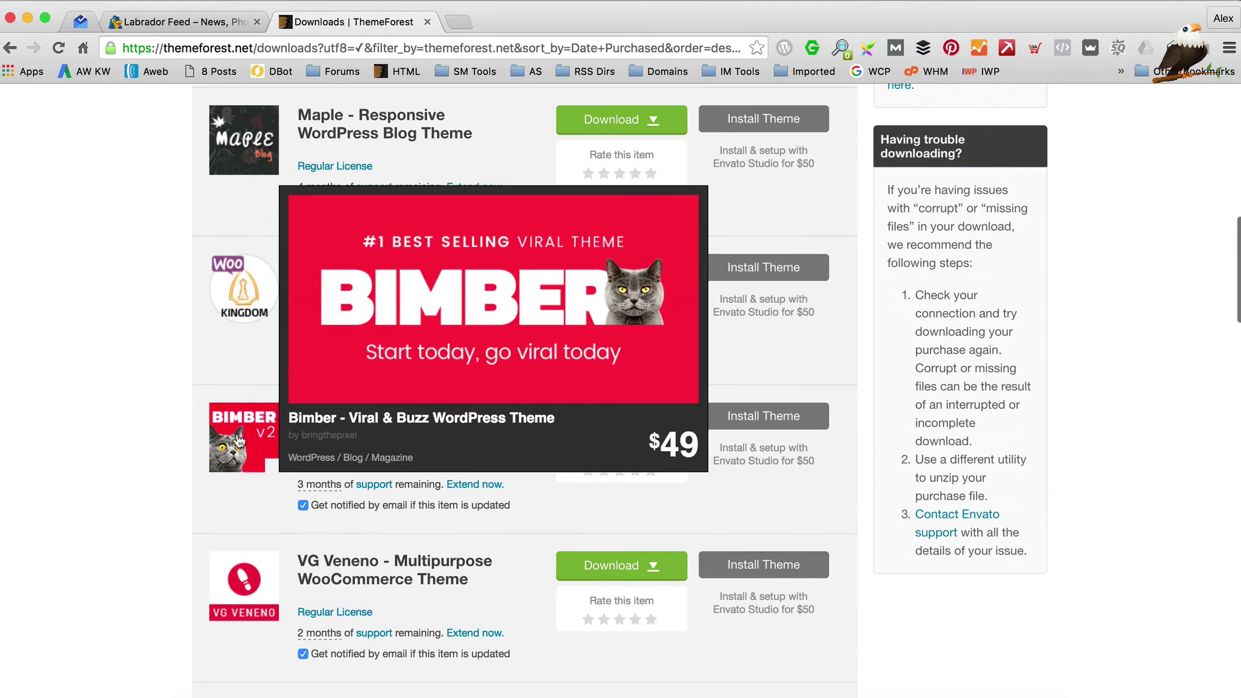
click(666, 417)
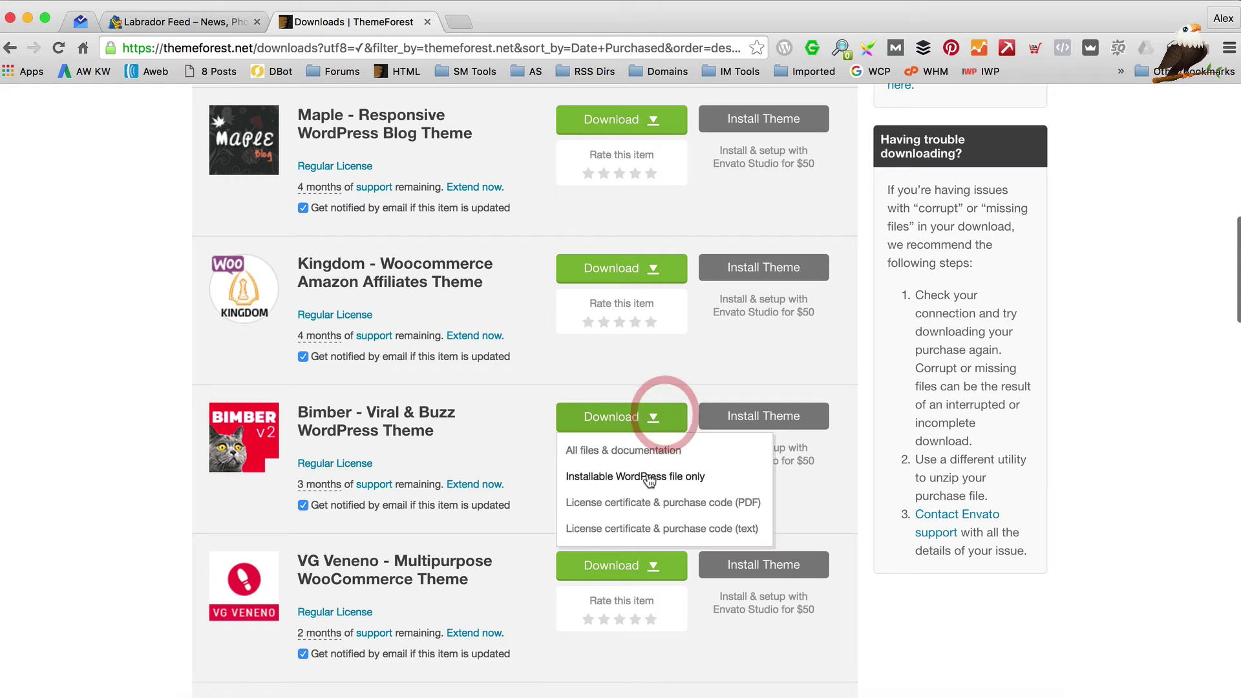
click(652, 449)
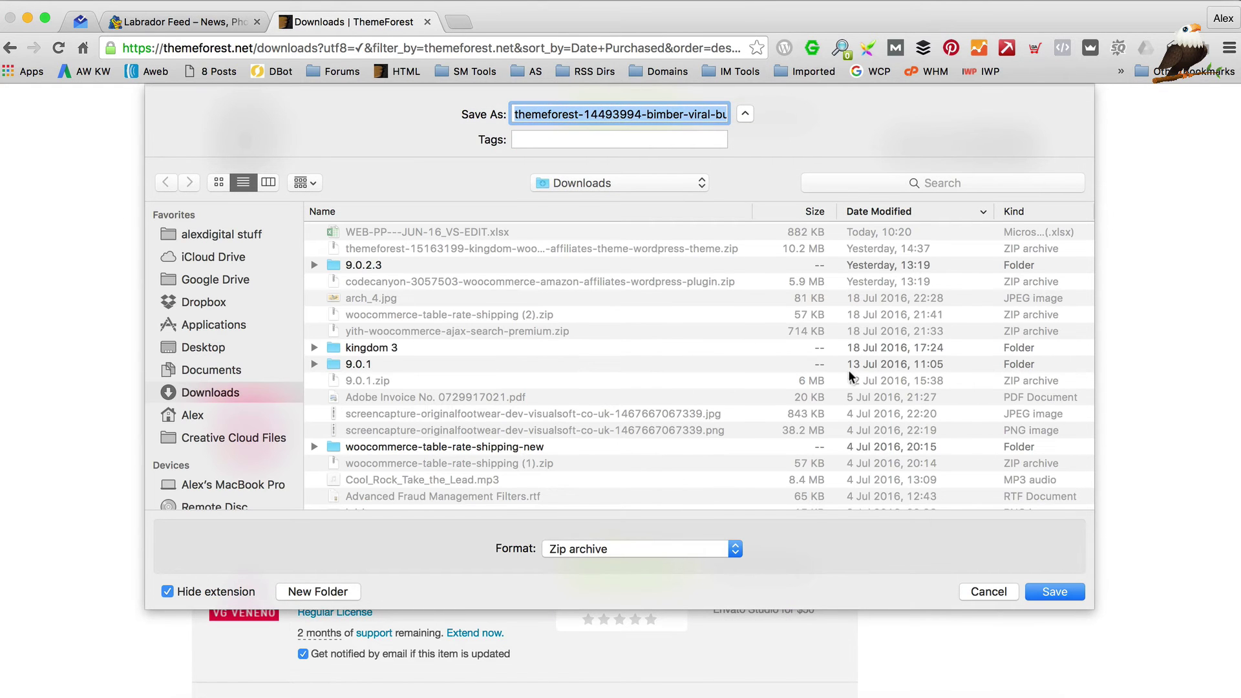
click(1047, 590)
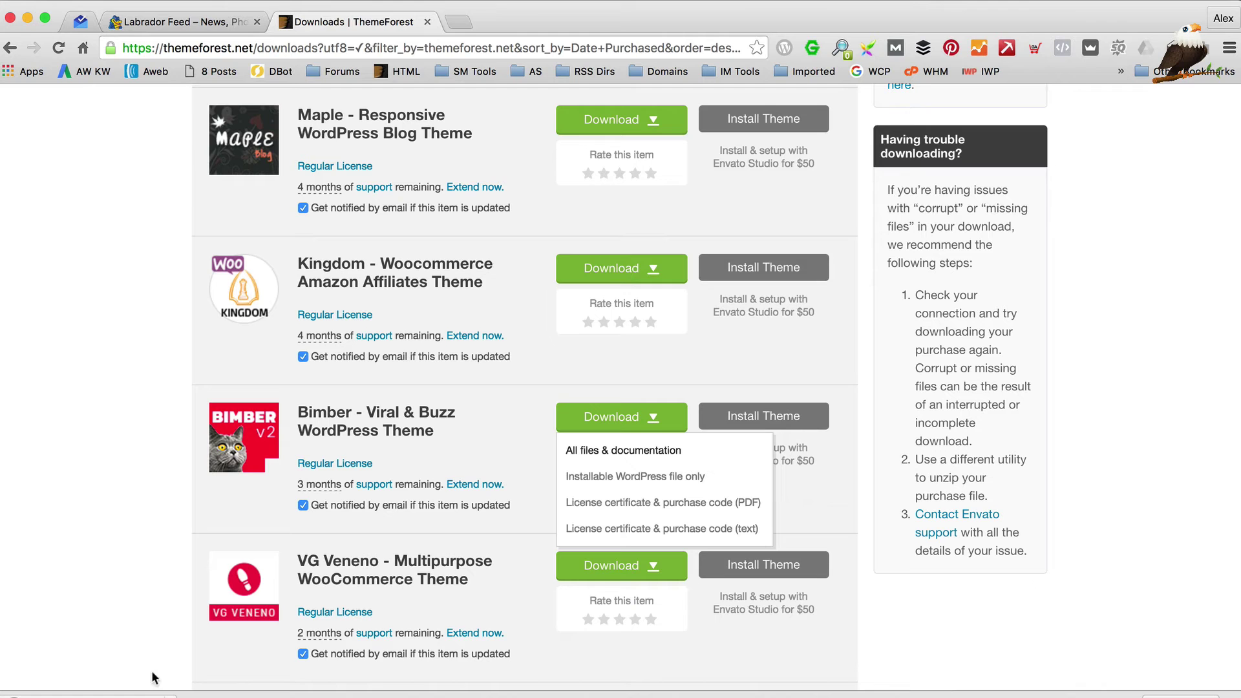
Step: Reveal the Bimber zip in Finder, extract it with Archive Utility, and open wp.finalpack.2.1
click(165, 695)
click(194, 679)
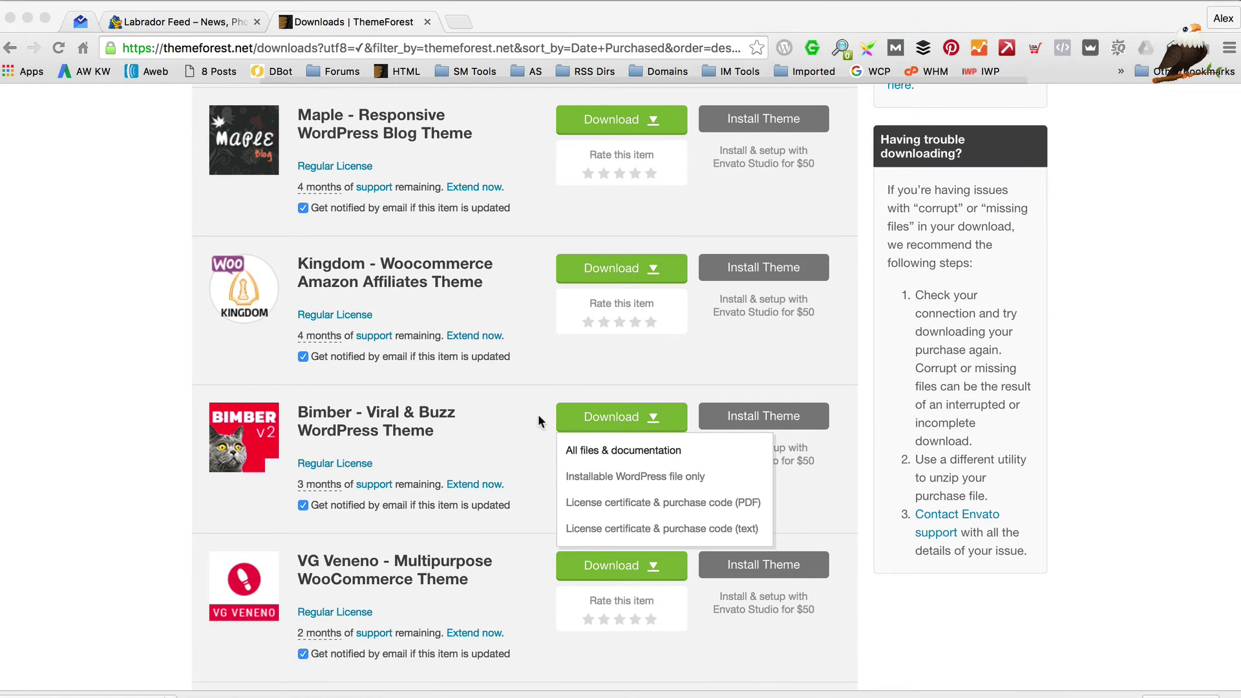
right_click(607, 186)
mouse_move(646, 204)
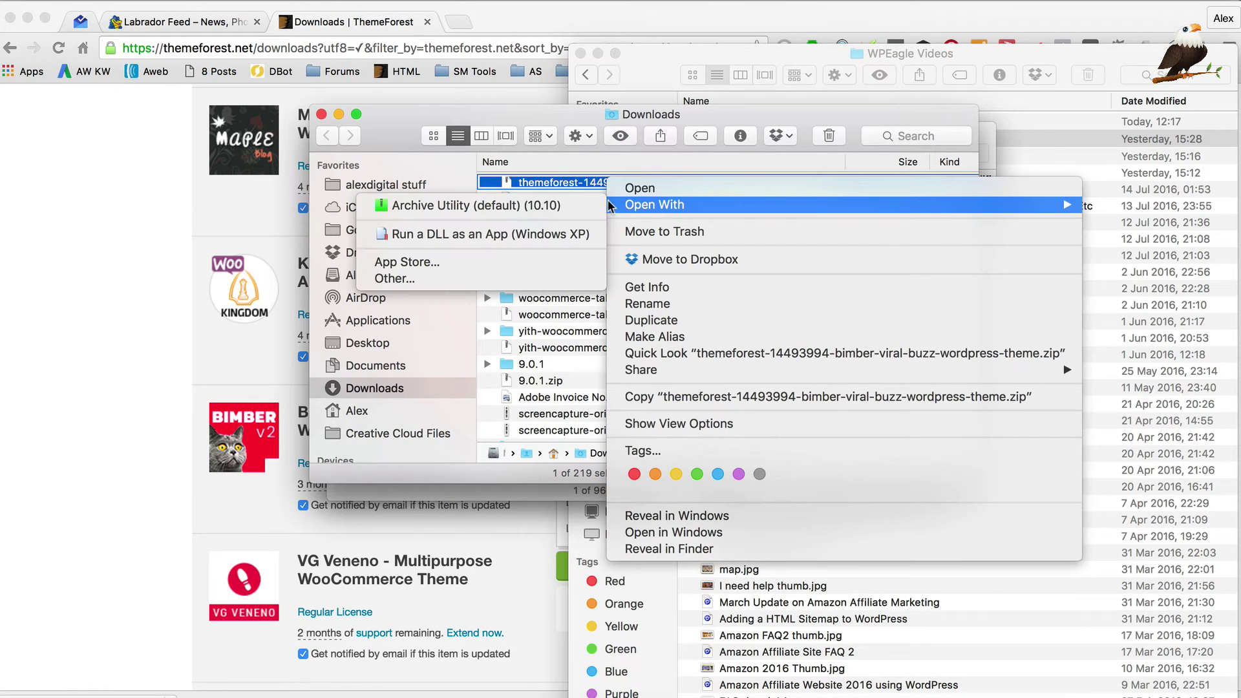
click(550, 207)
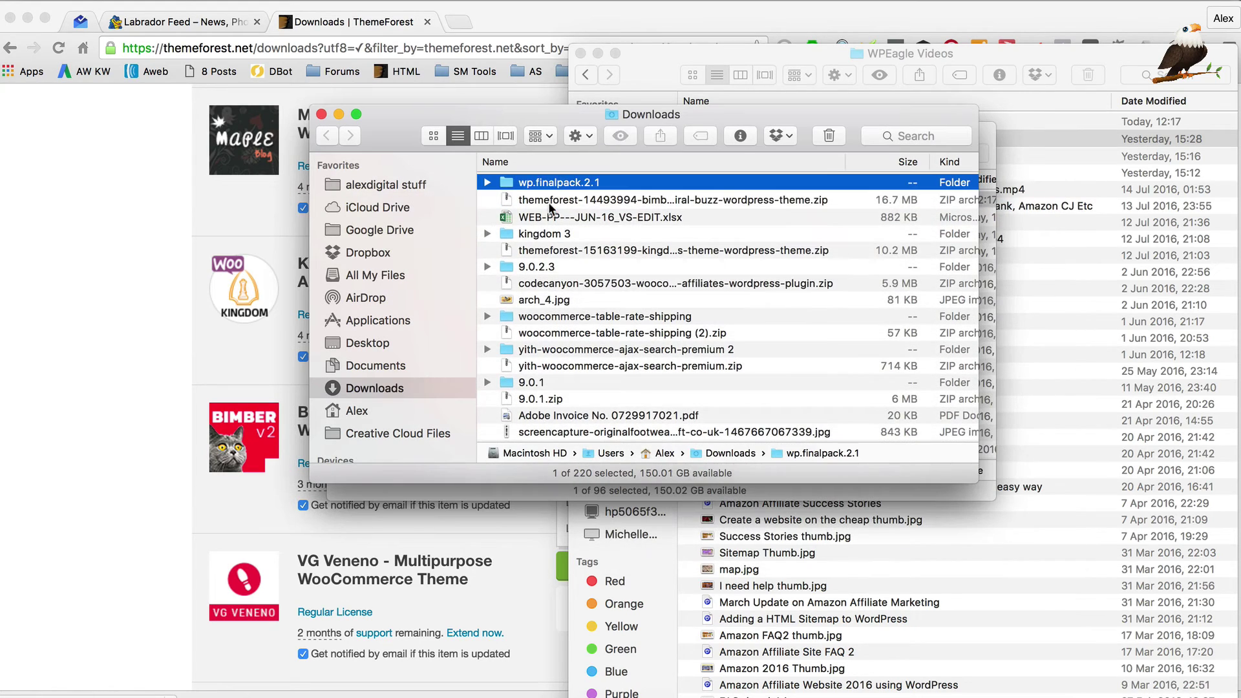
double_click(533, 181)
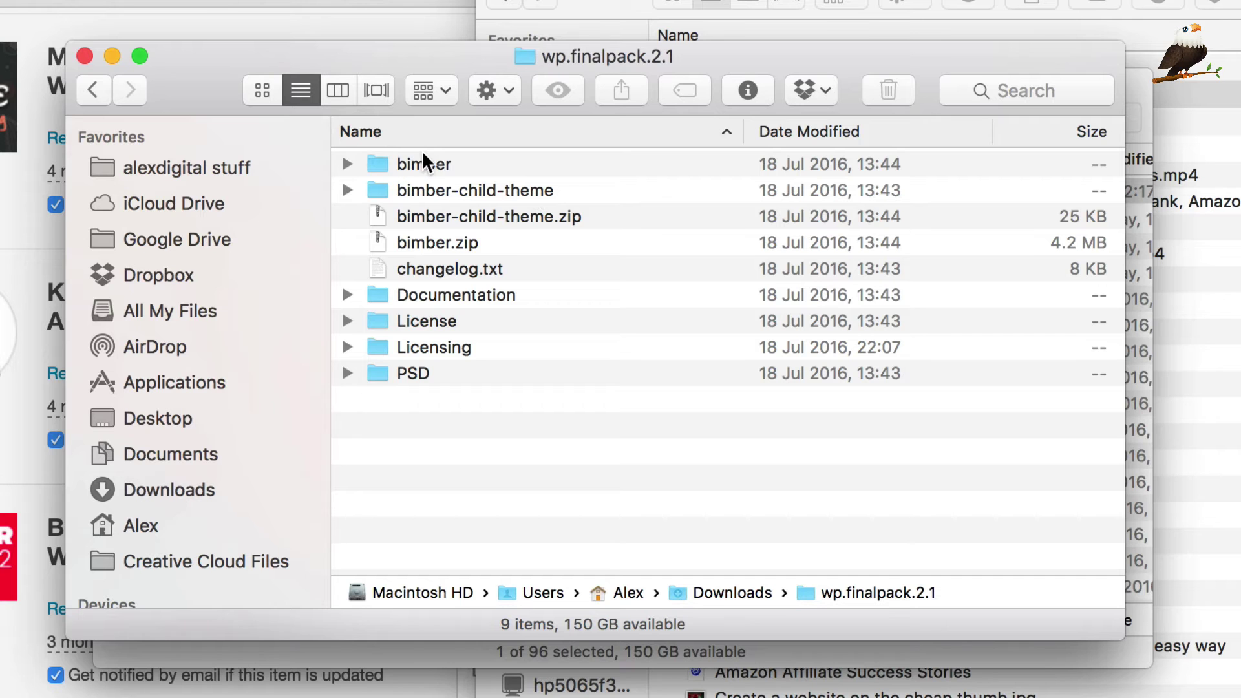
Step: Rename the bimber folder inside wp.finalpack.2.1 to bimbernew using Get Info
click(423, 167)
right_click(423, 167)
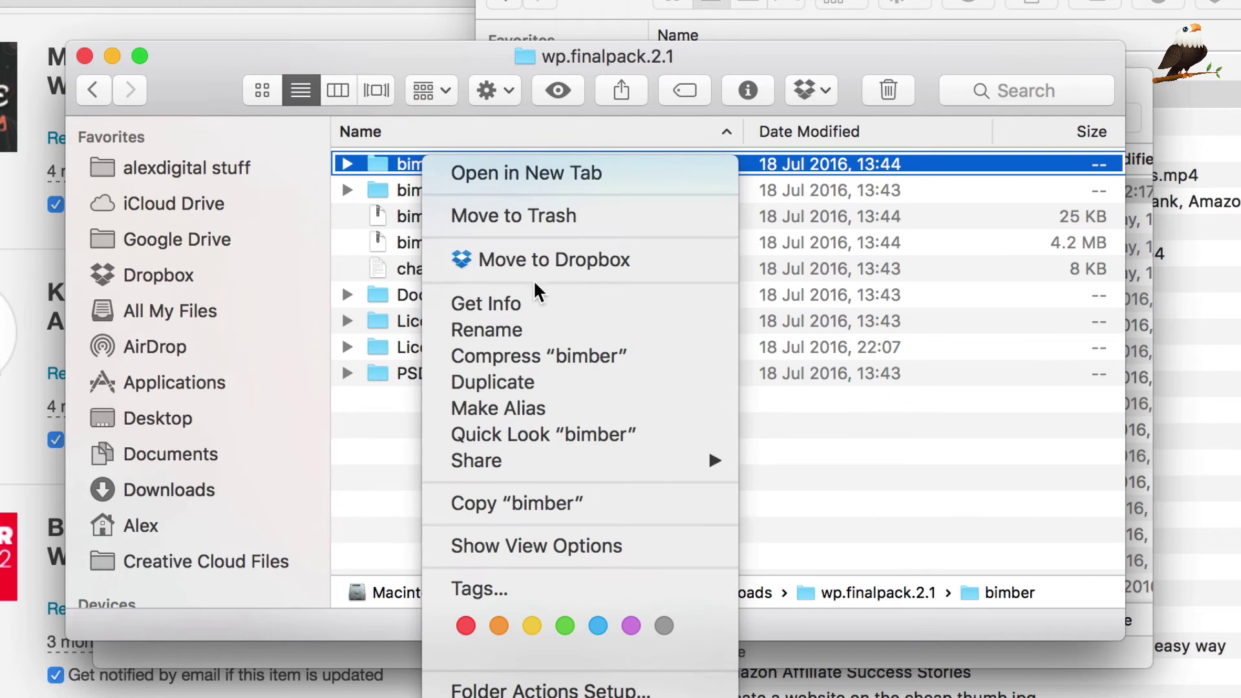
click(535, 303)
click(161, 470)
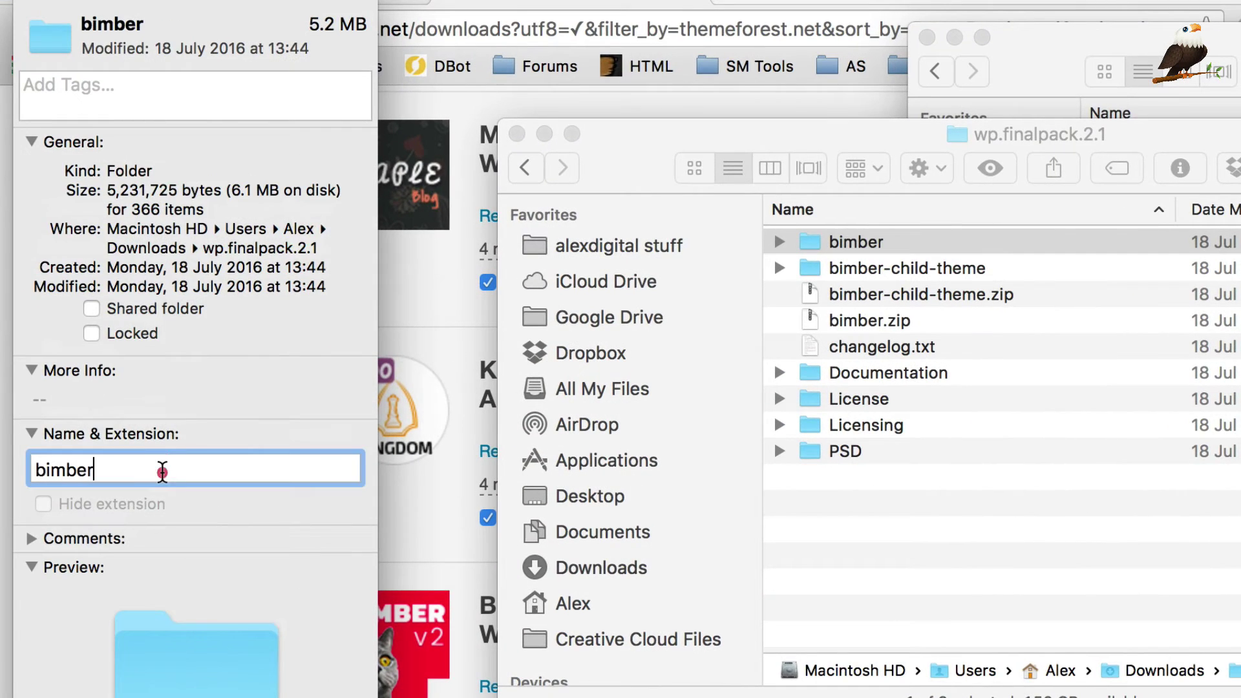
text(new)
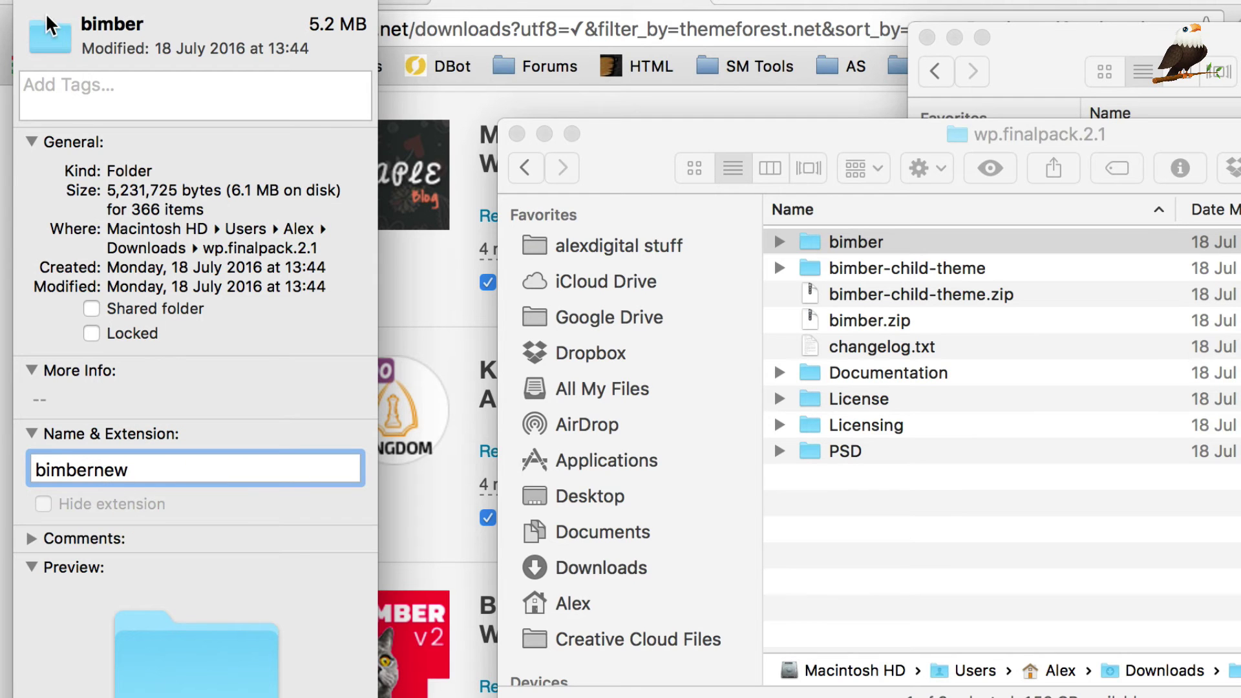
key(super+w)
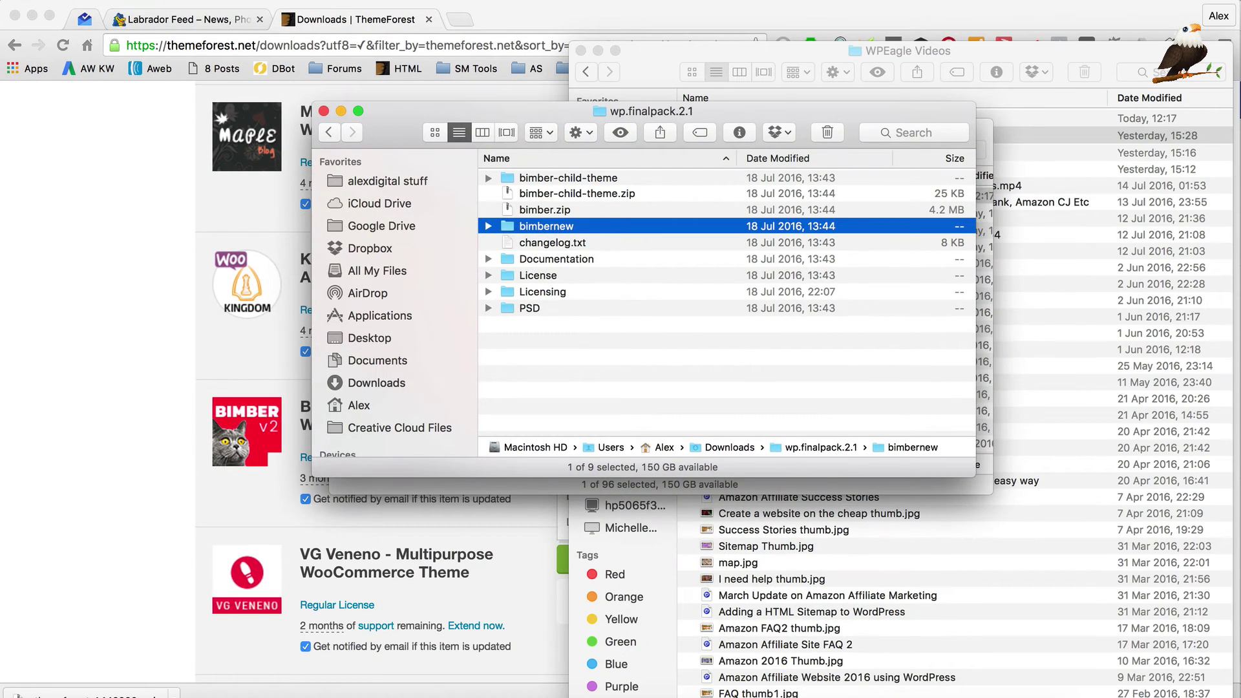
Step: Drag the local bimbernew folder into the labradorfeed.com themes folder in Fetch
click(740, 678)
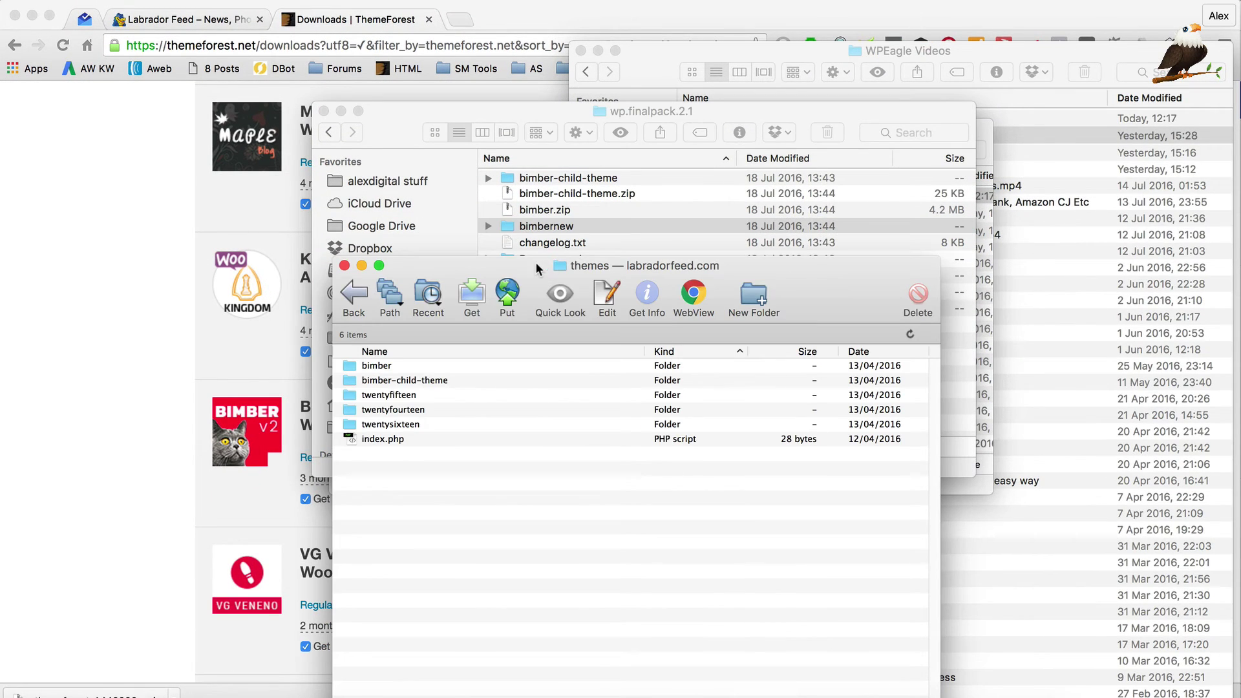
drag(536, 269, 796, 94)
drag(419, 145, 320, 186)
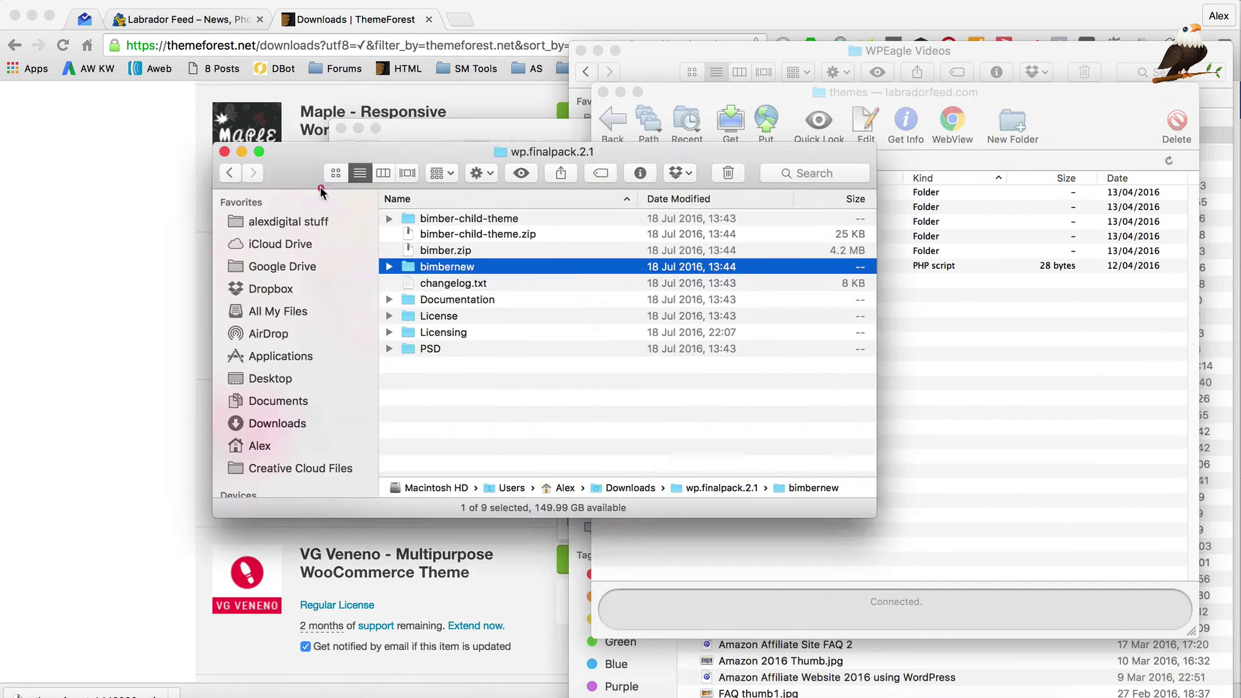
drag(379, 147, 417, 331)
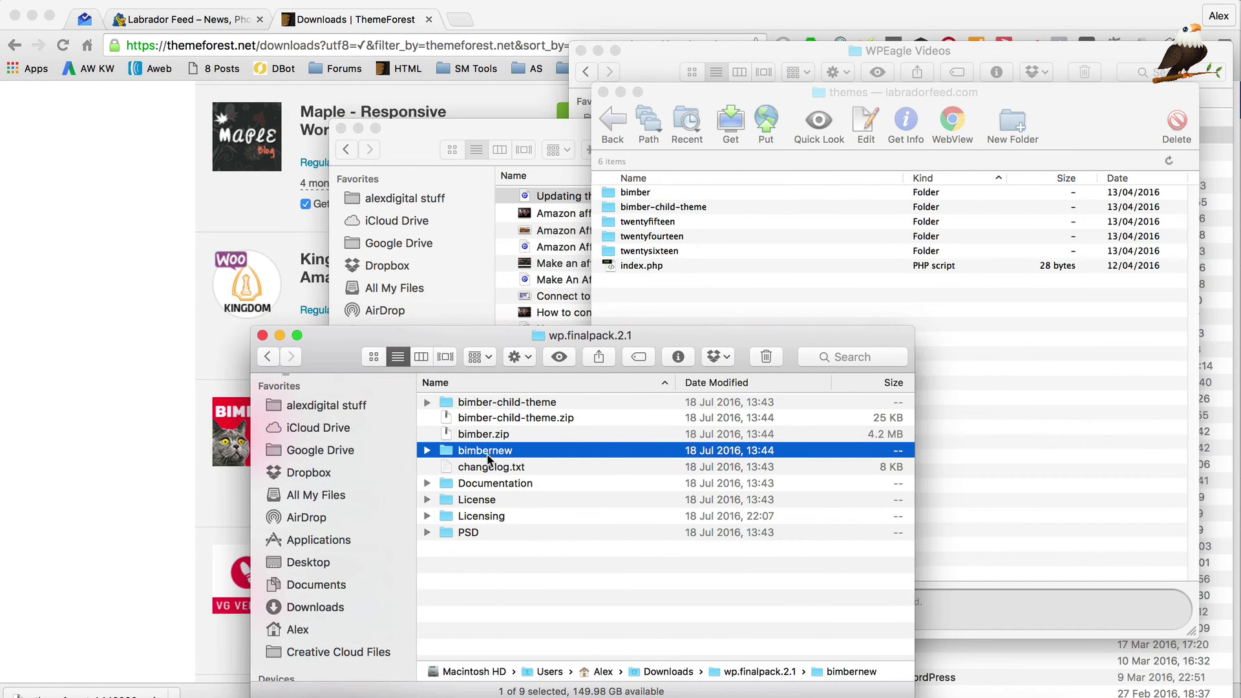
drag(486, 448, 690, 296)
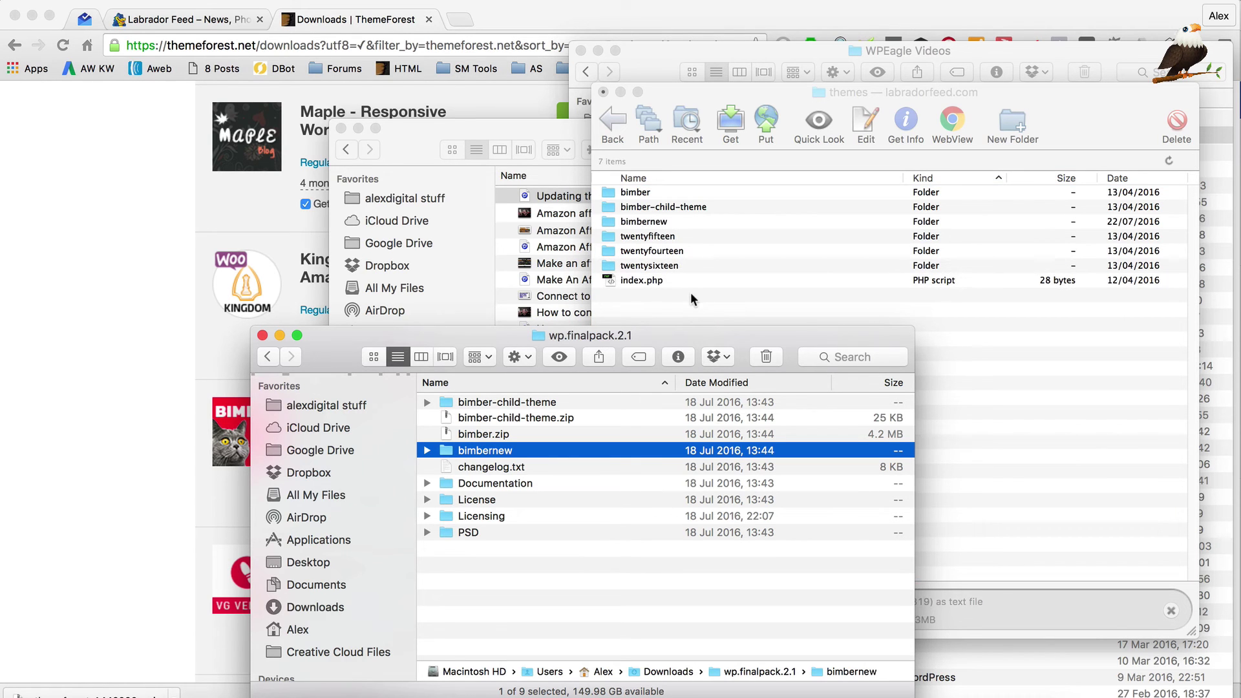
drag(680, 340, 324, 289)
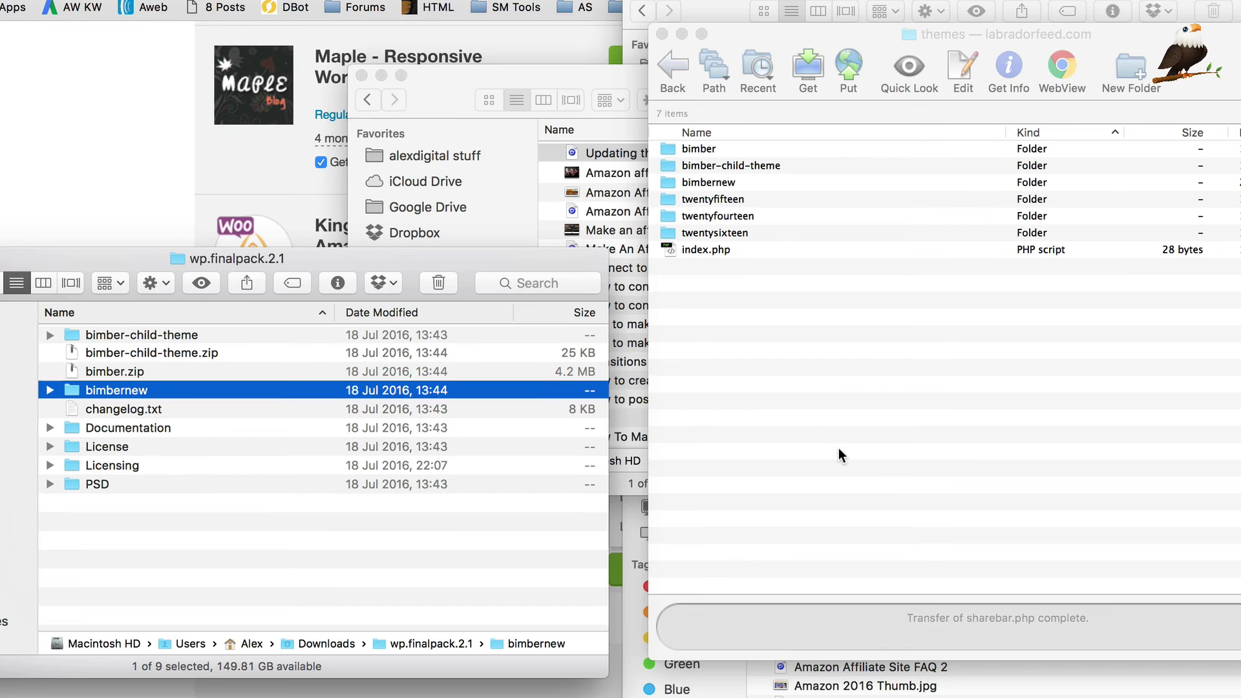
drag(813, 39, 614, 49)
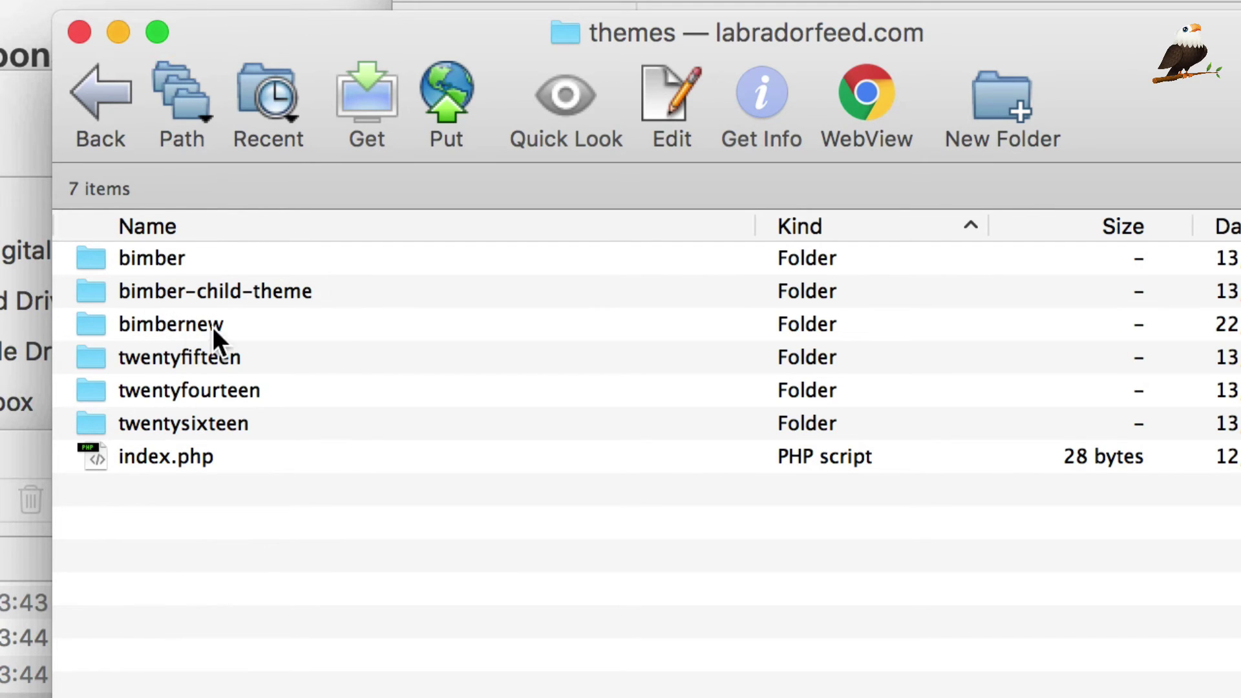
Step: Rename the existing remote bimber theme folder to bimberold
right_click(234, 258)
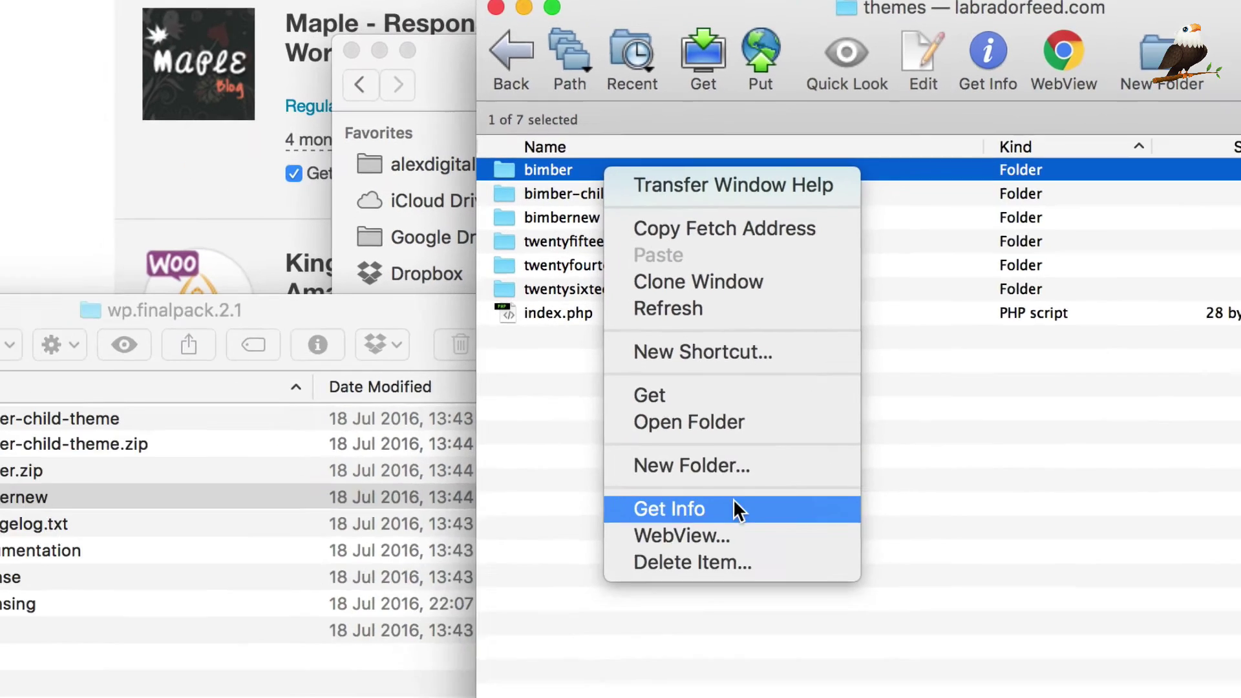
click(412, 697)
click(450, 255)
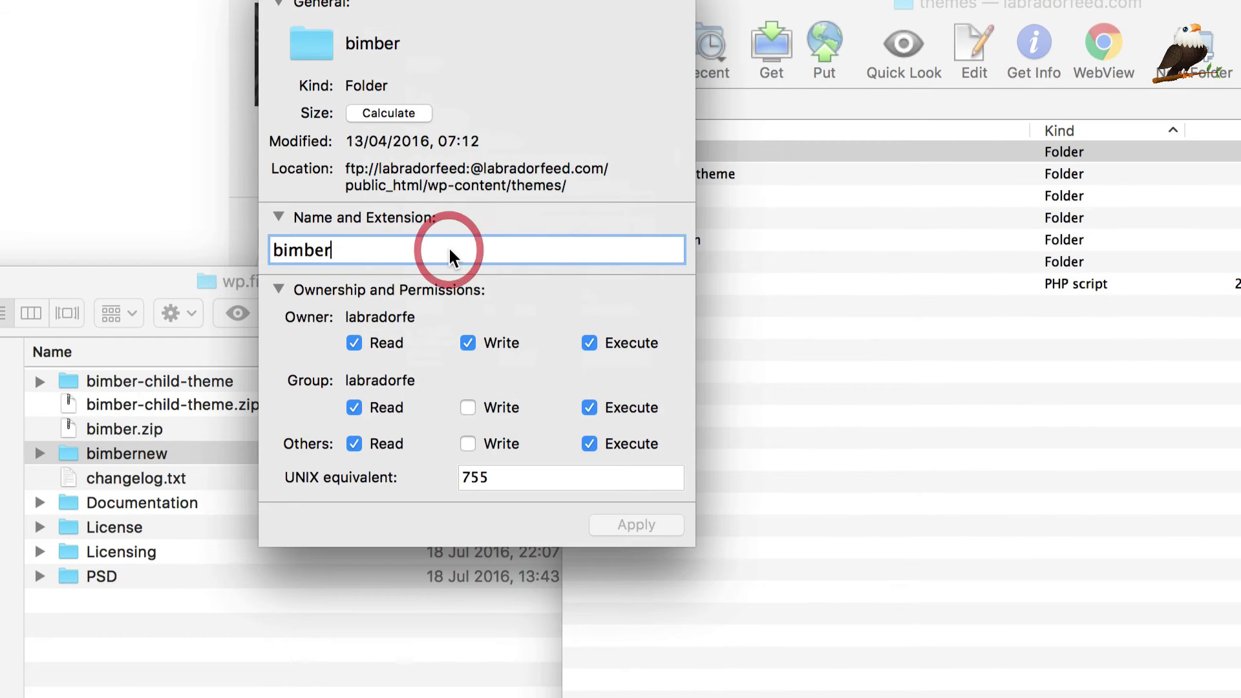
text(old)
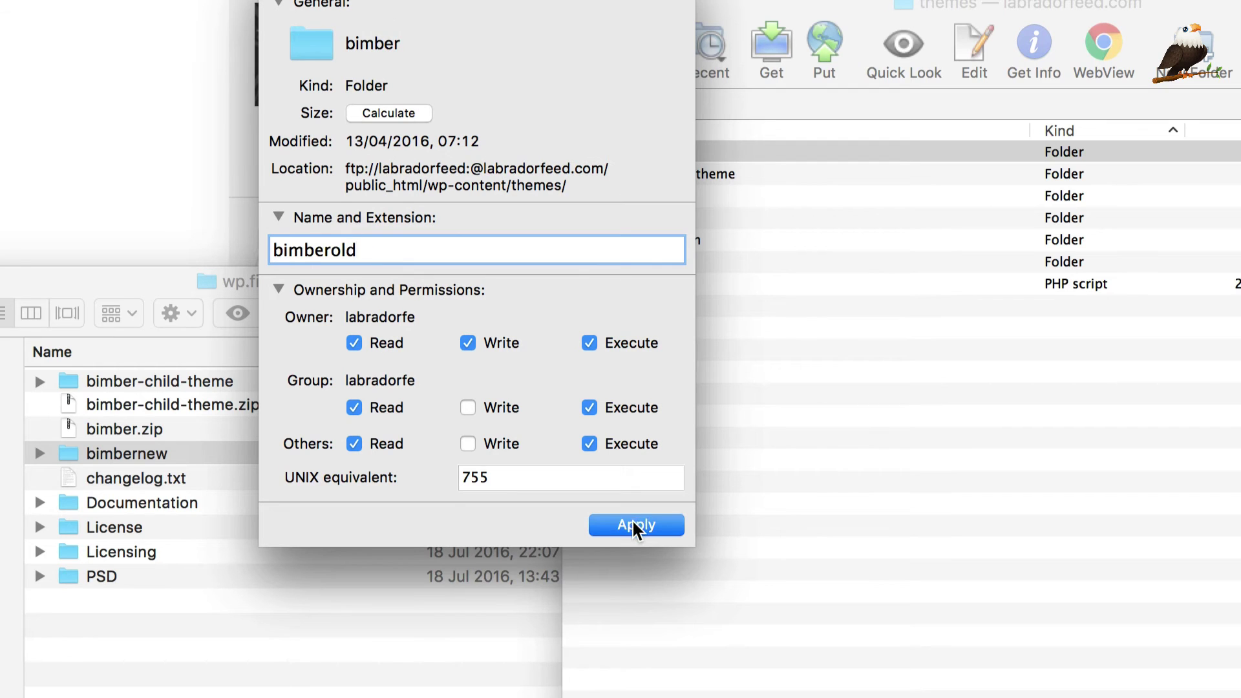
click(636, 524)
key(super+w)
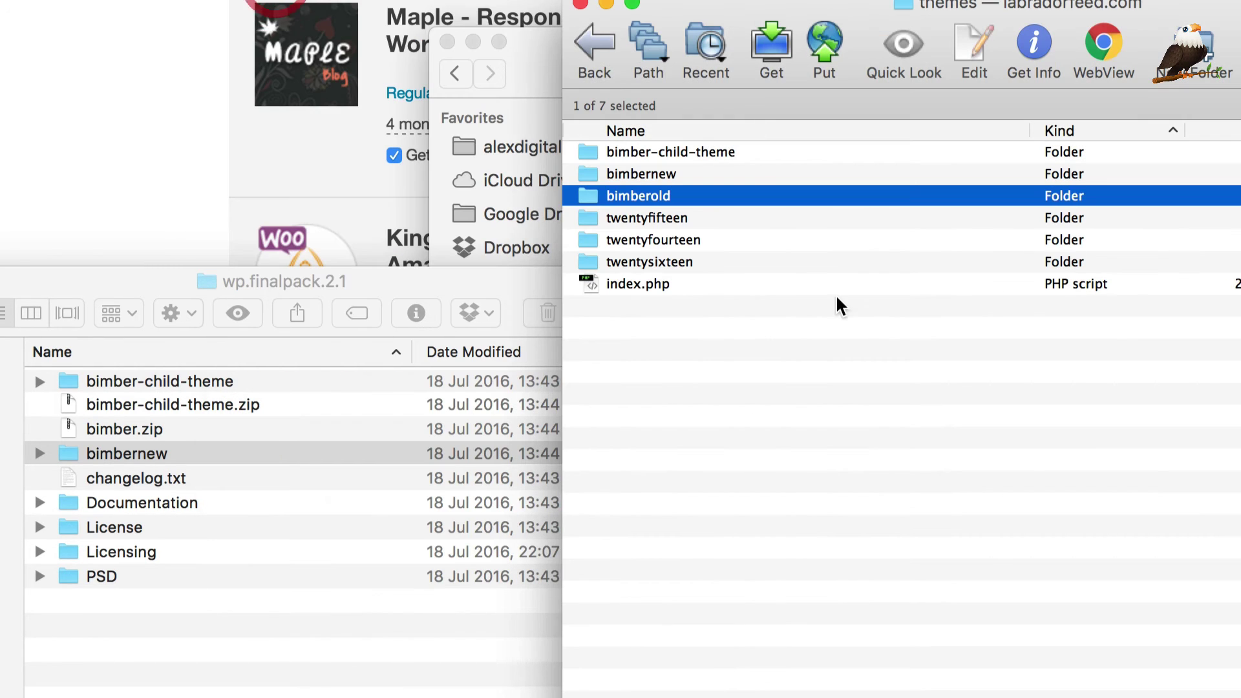
Step: Rename the uploaded bimbernew folder on the server to bimber
click(691, 177)
right_click(696, 174)
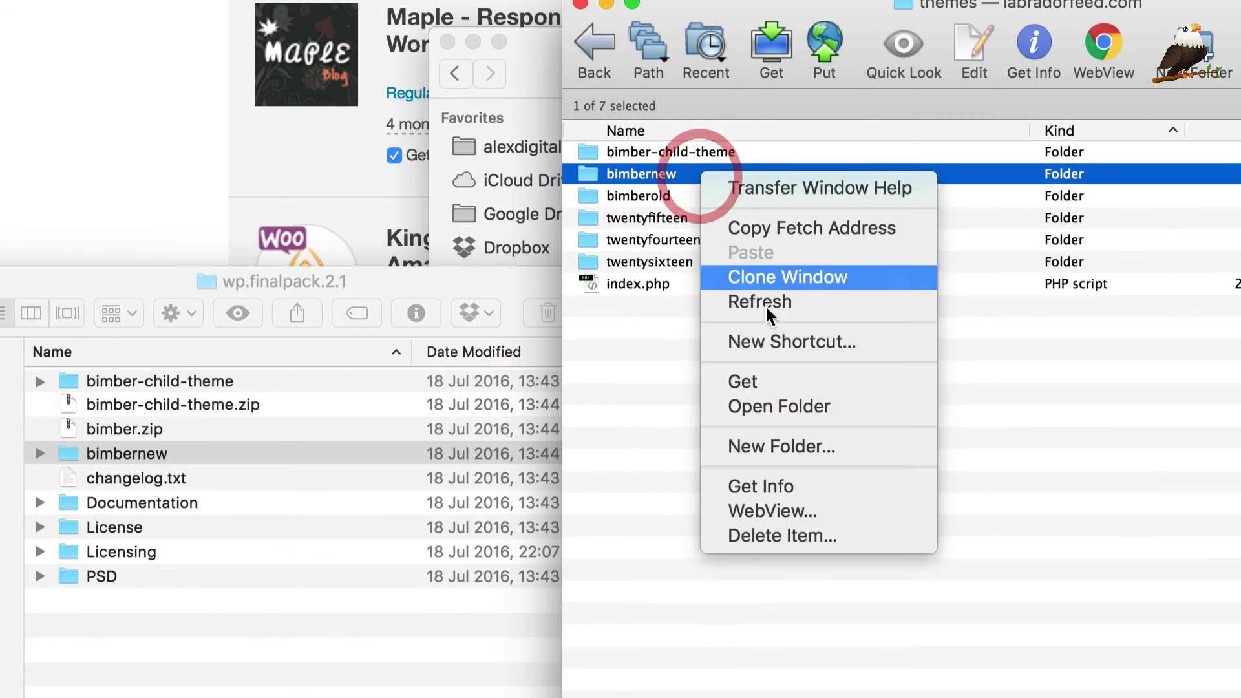
click(795, 483)
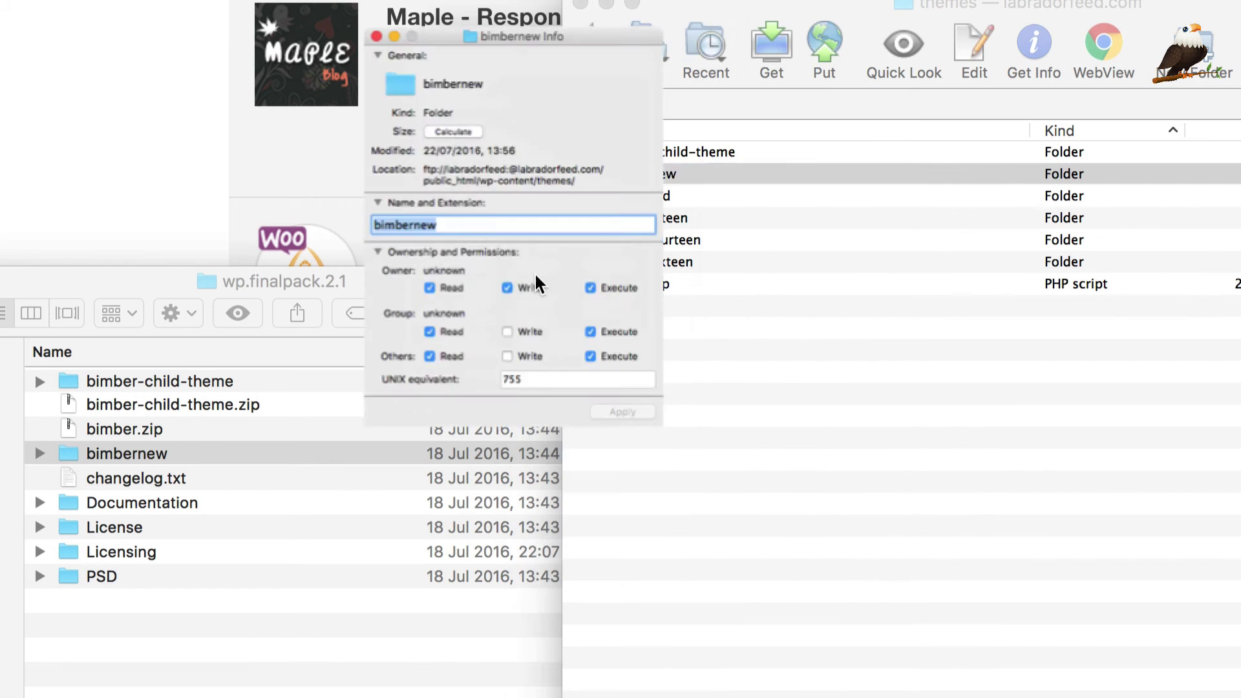
click(431, 252)
key(BackSpace)
key(BackSpace)
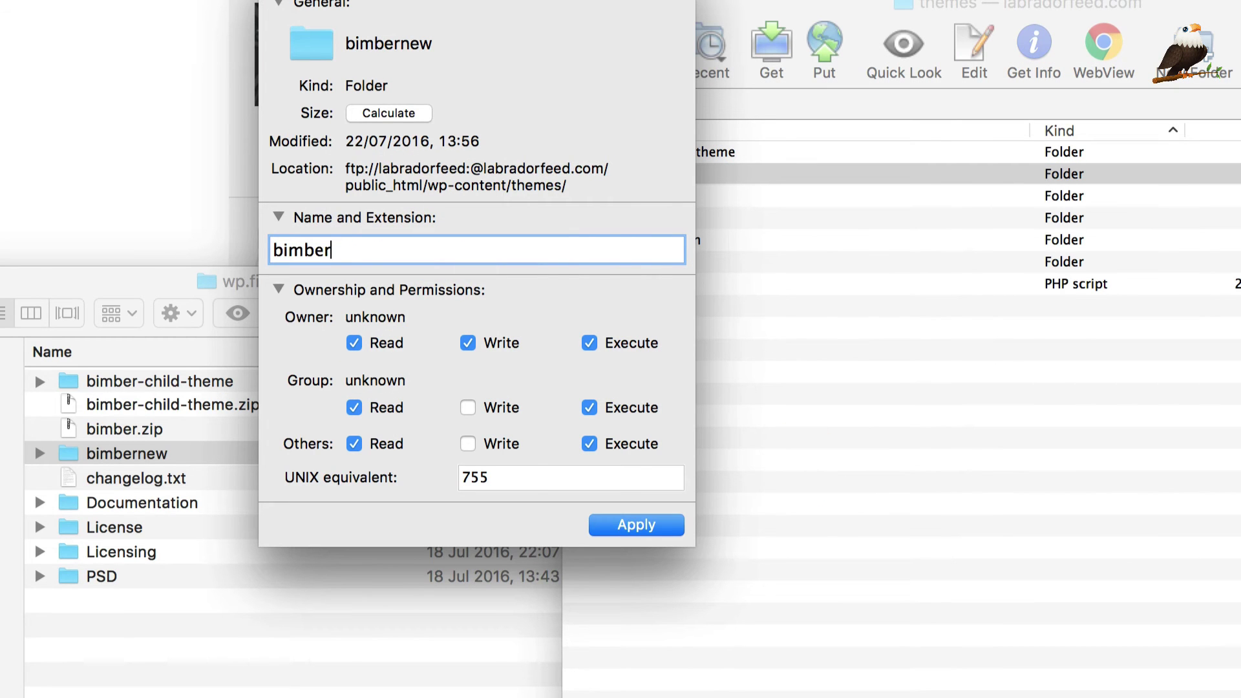
click(626, 529)
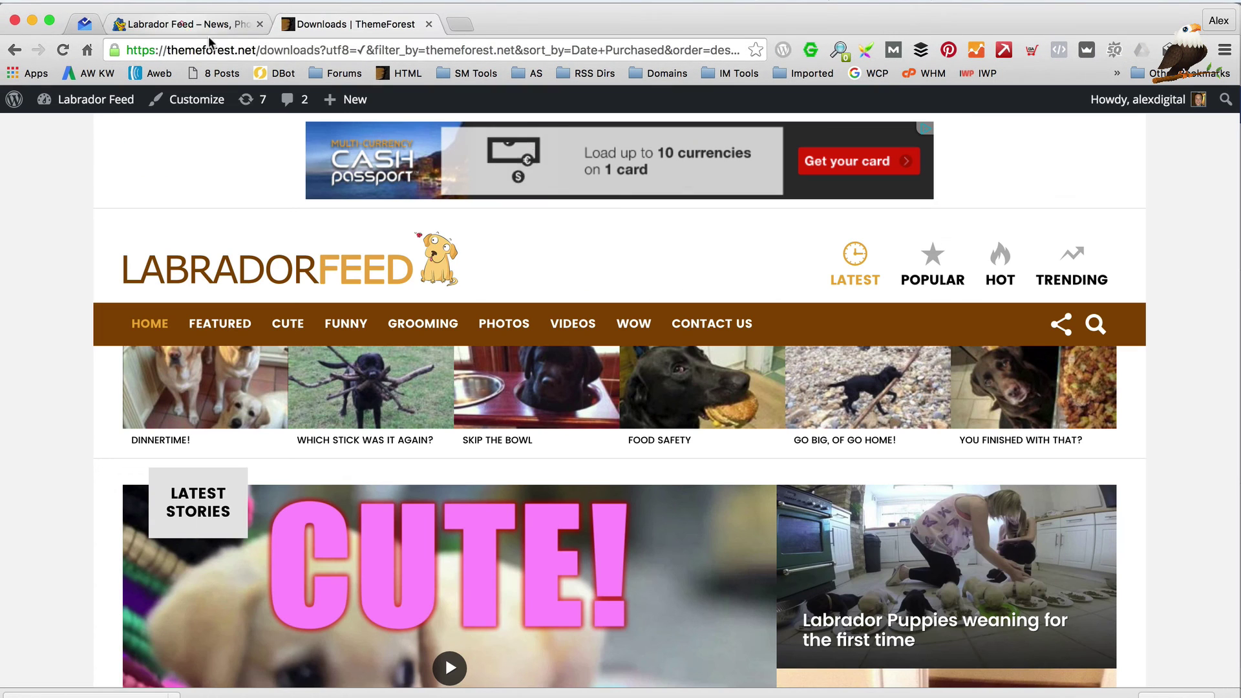
Step: Go to Appearance > Themes and compare Bimber 2.1's details with the older Bimber copy
click(208, 32)
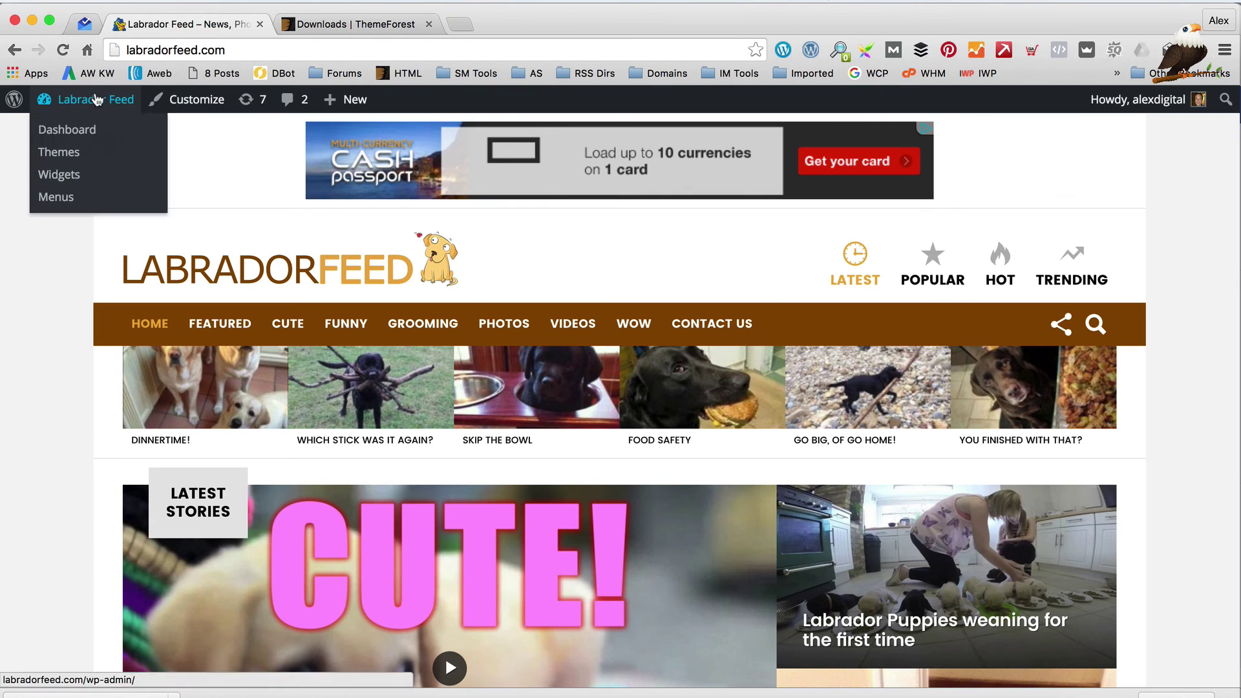
mouse_move(88, 99)
click(80, 132)
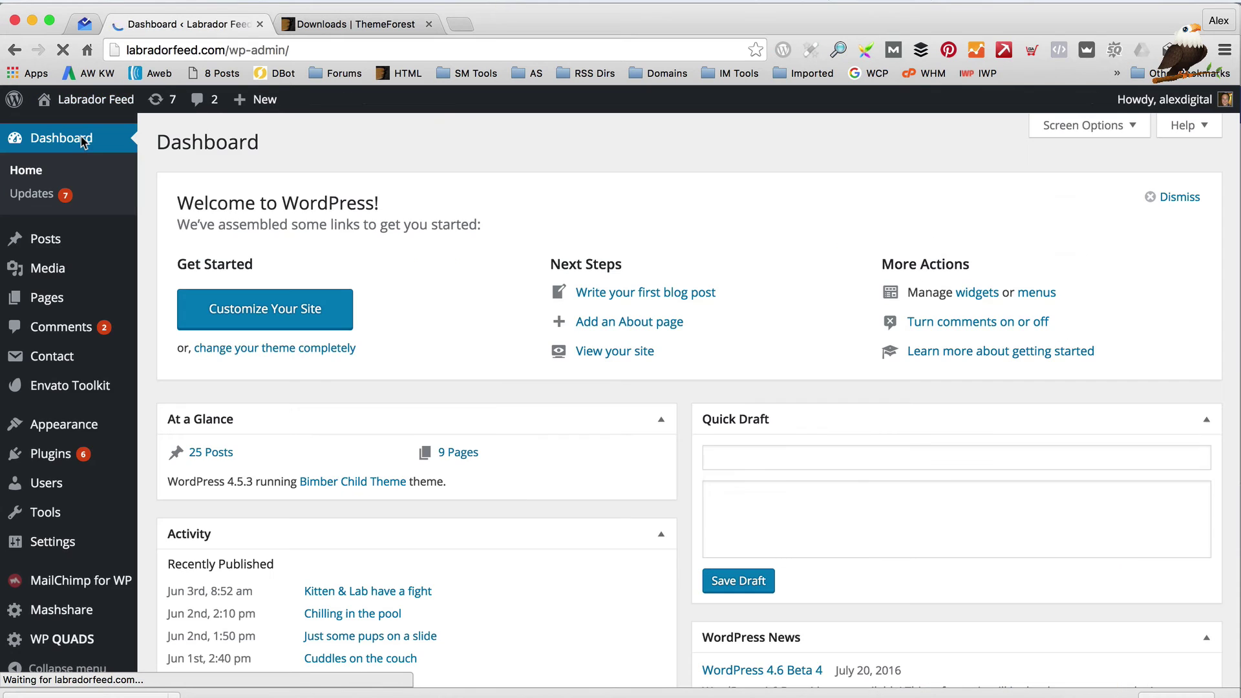
scroll(106, 197, down, 5)
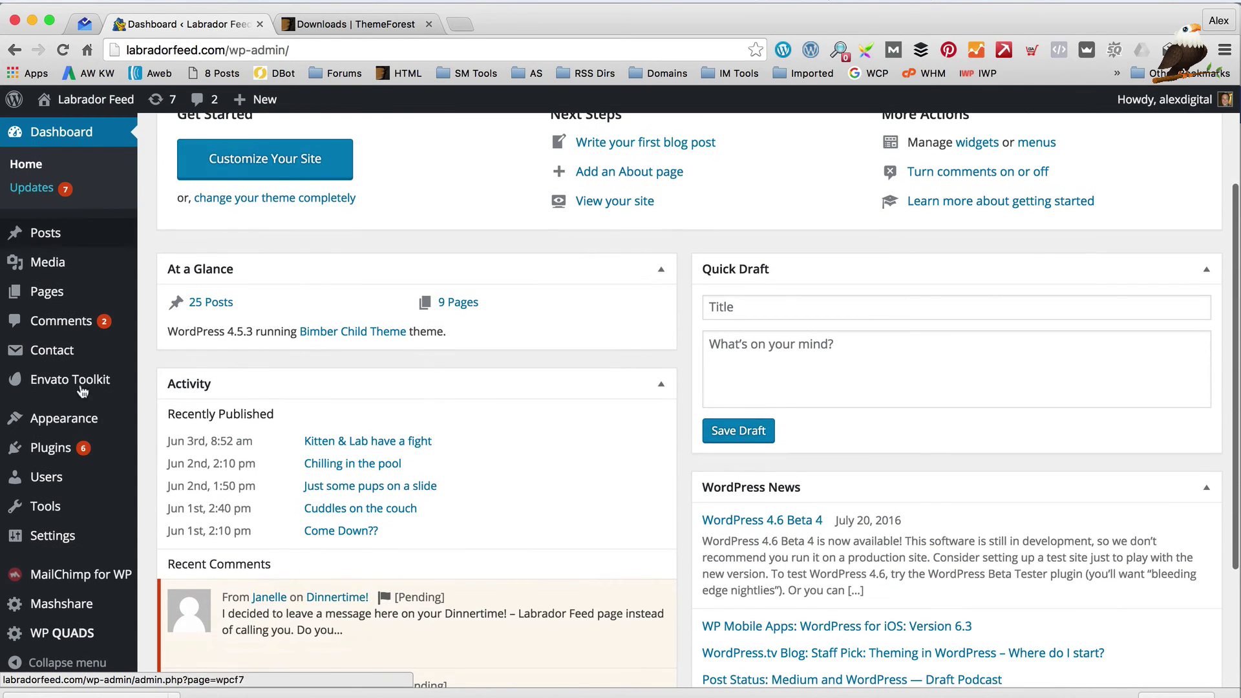
click(166, 428)
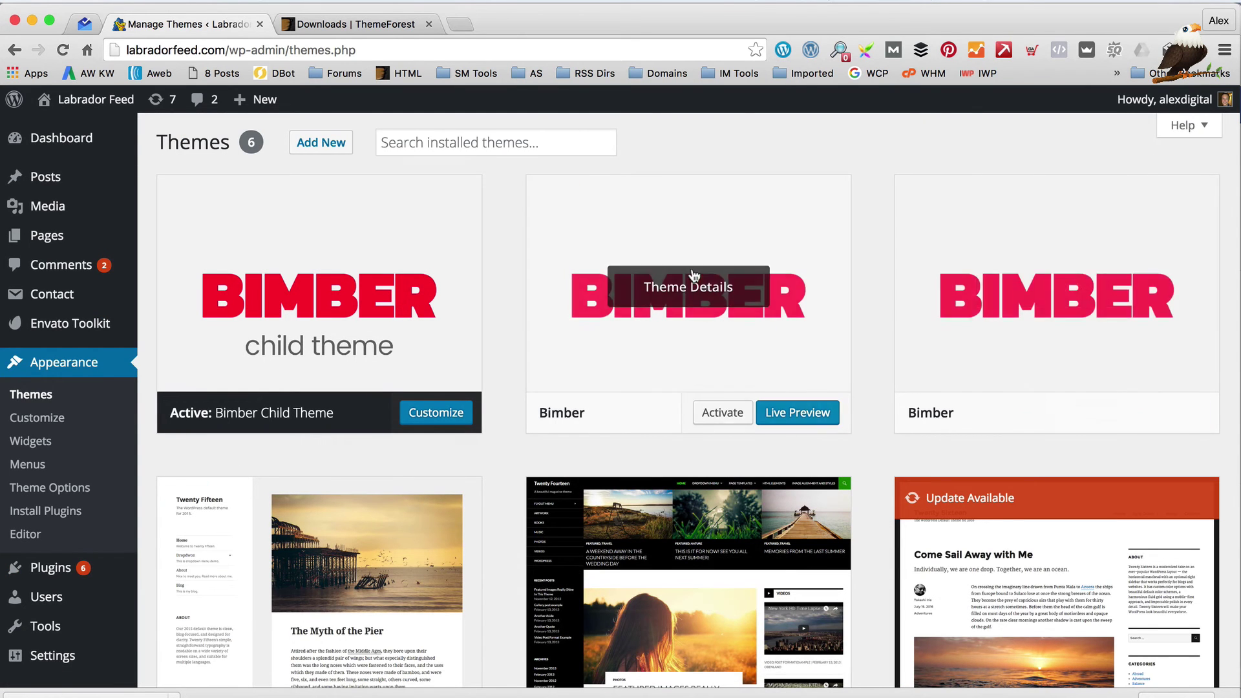
click(675, 283)
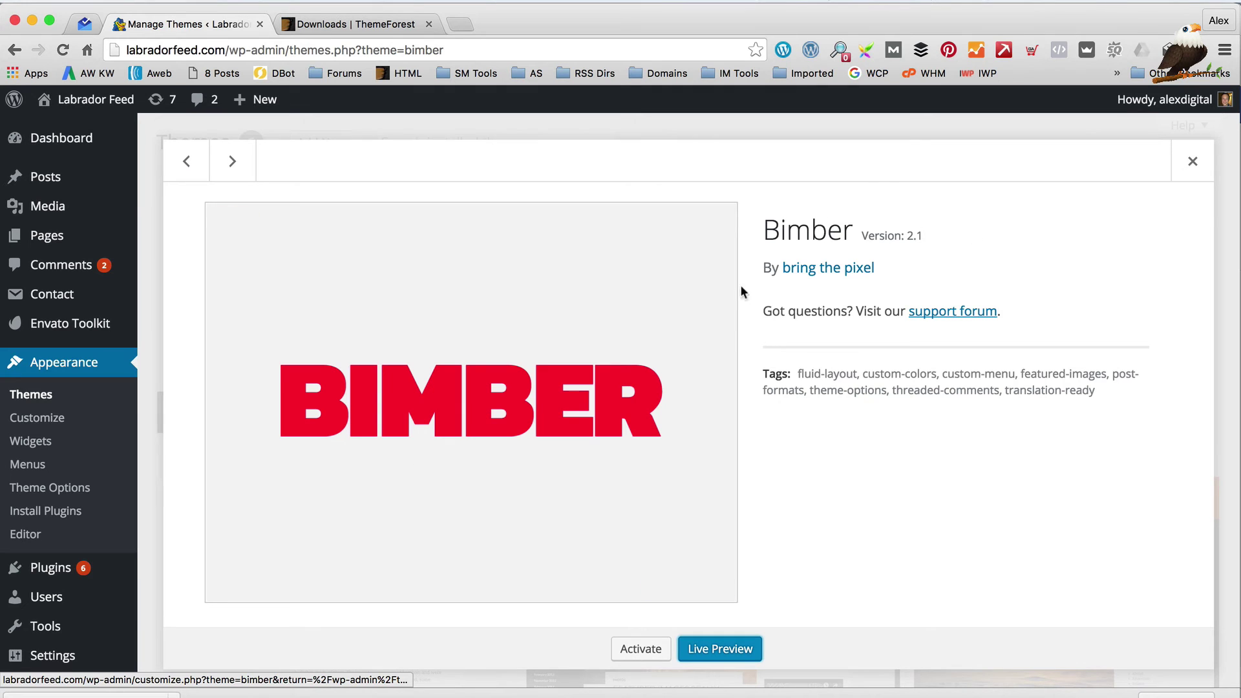
click(1192, 161)
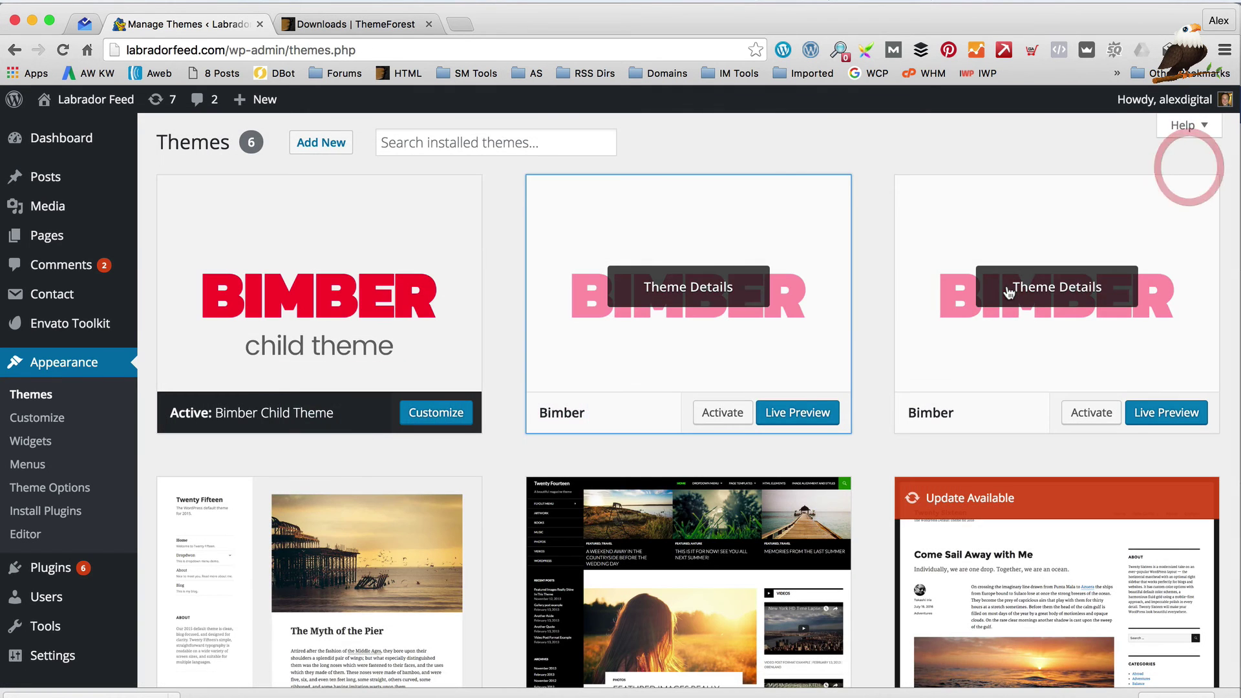
click(1029, 286)
click(1192, 161)
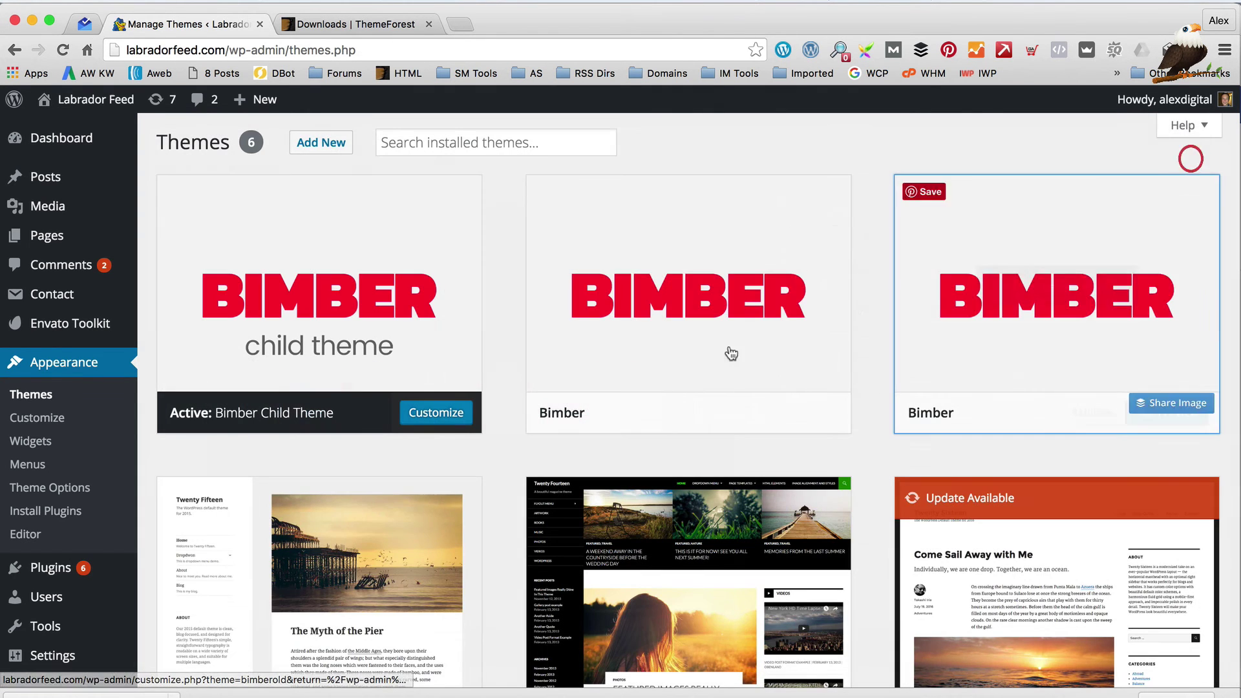
Step: Visit the live Labrador Feed site, browse the FEATURED category, then return home via the logo
mouse_move(90, 99)
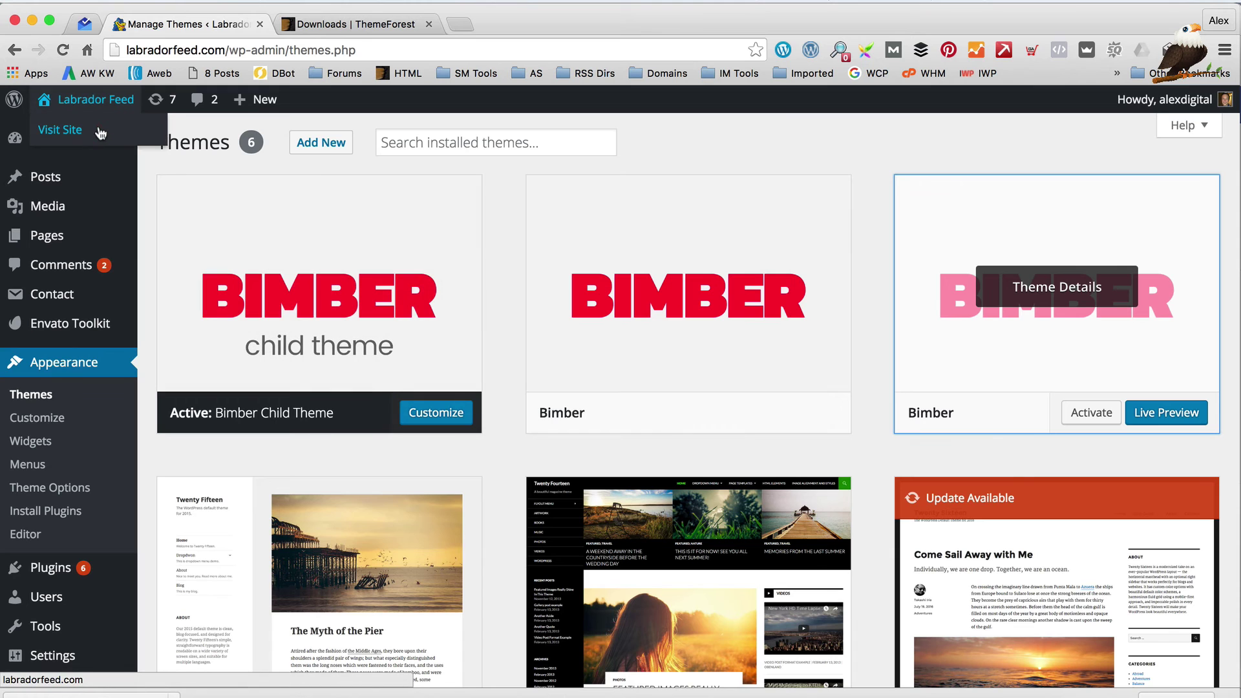
click(49, 128)
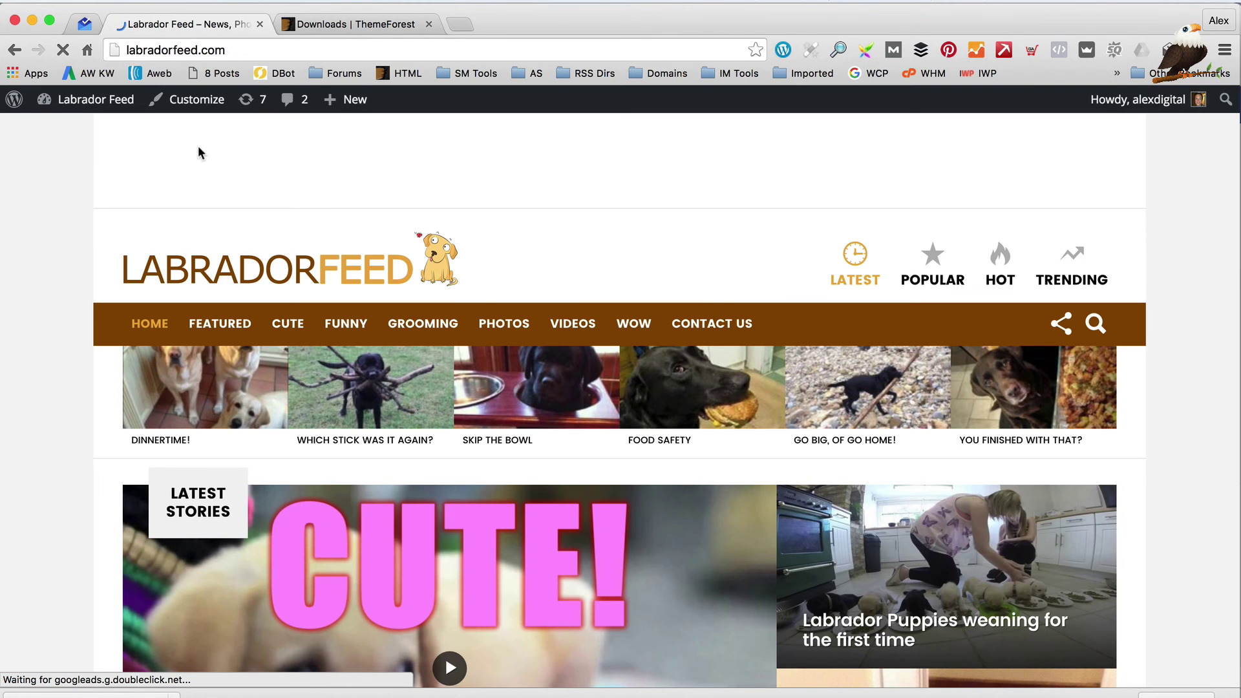
scroll(198, 148, down, 5)
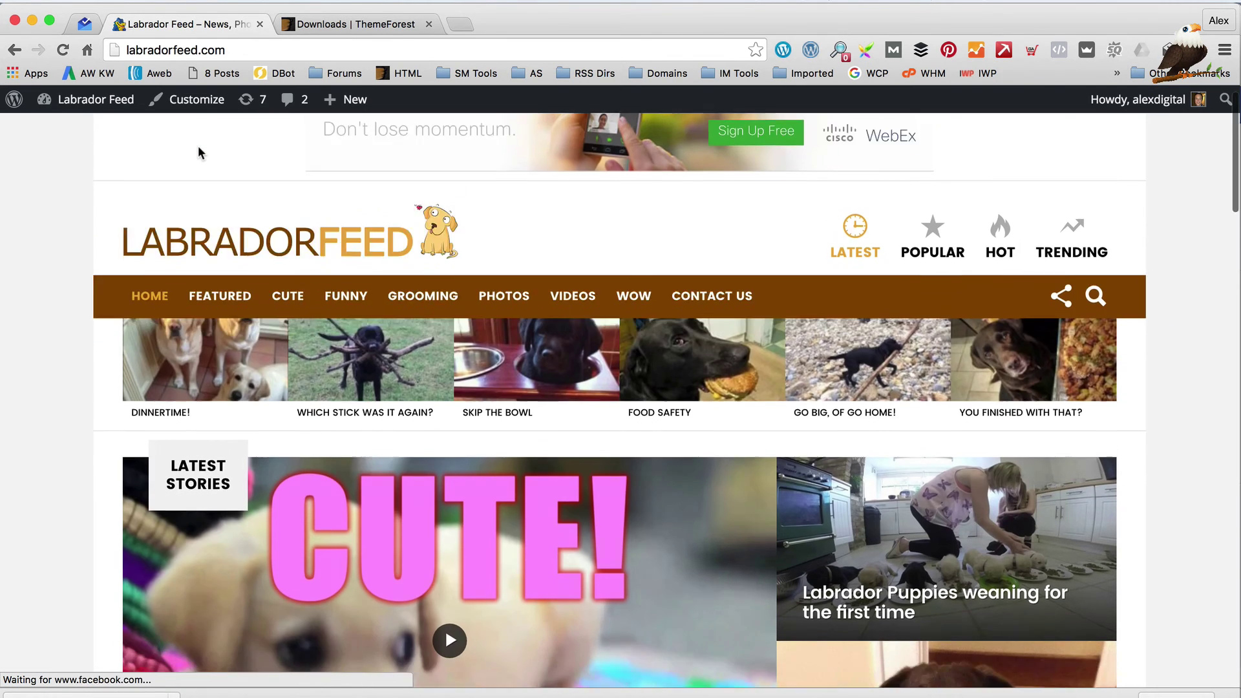
scroll(198, 149, down, 5)
scroll(194, 155, up, 8)
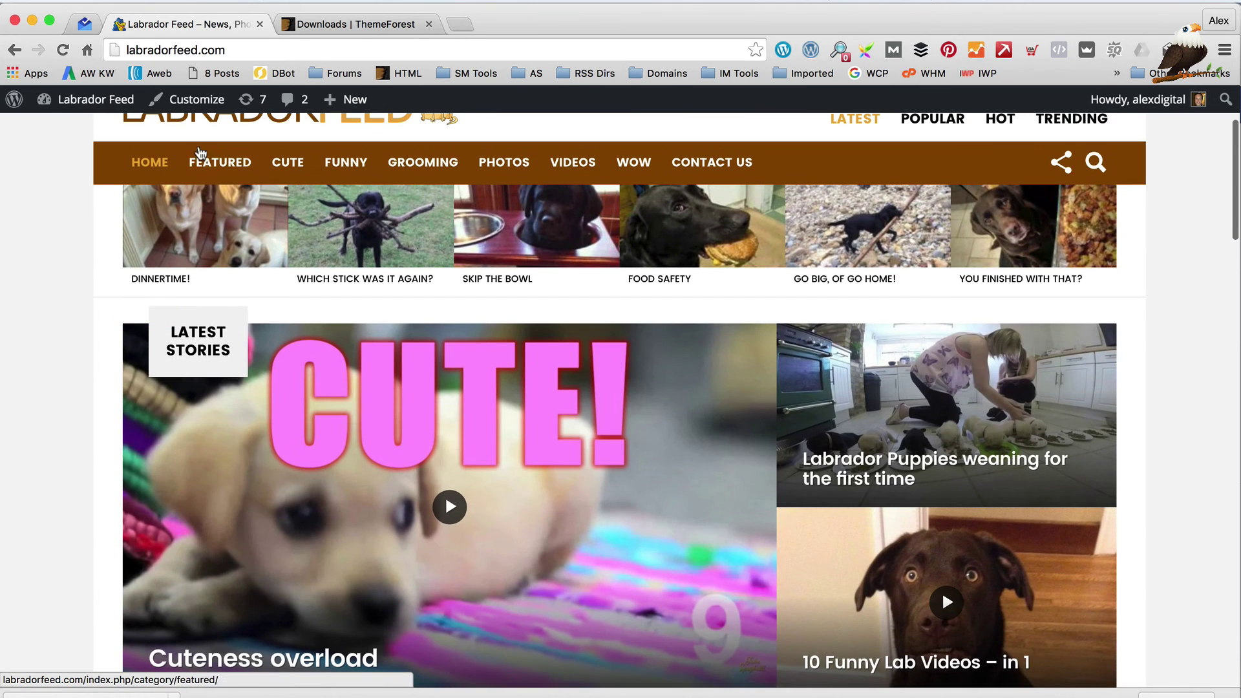
click(223, 165)
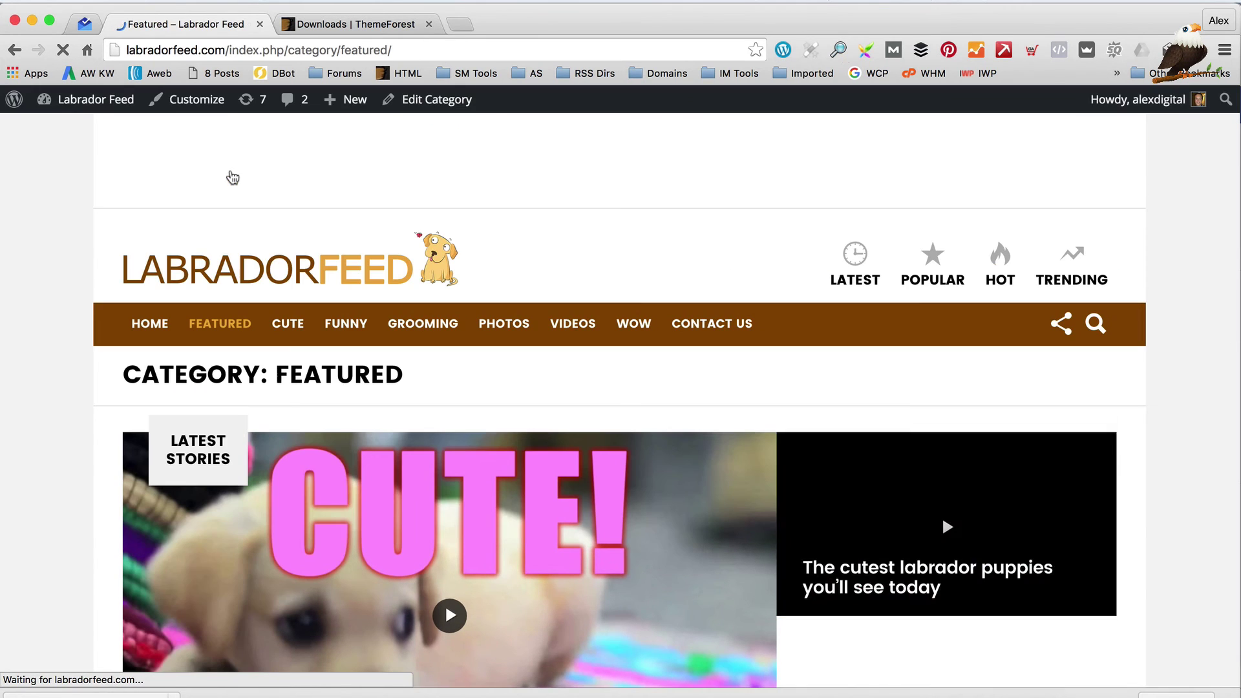
scroll(521, 243, down, 10)
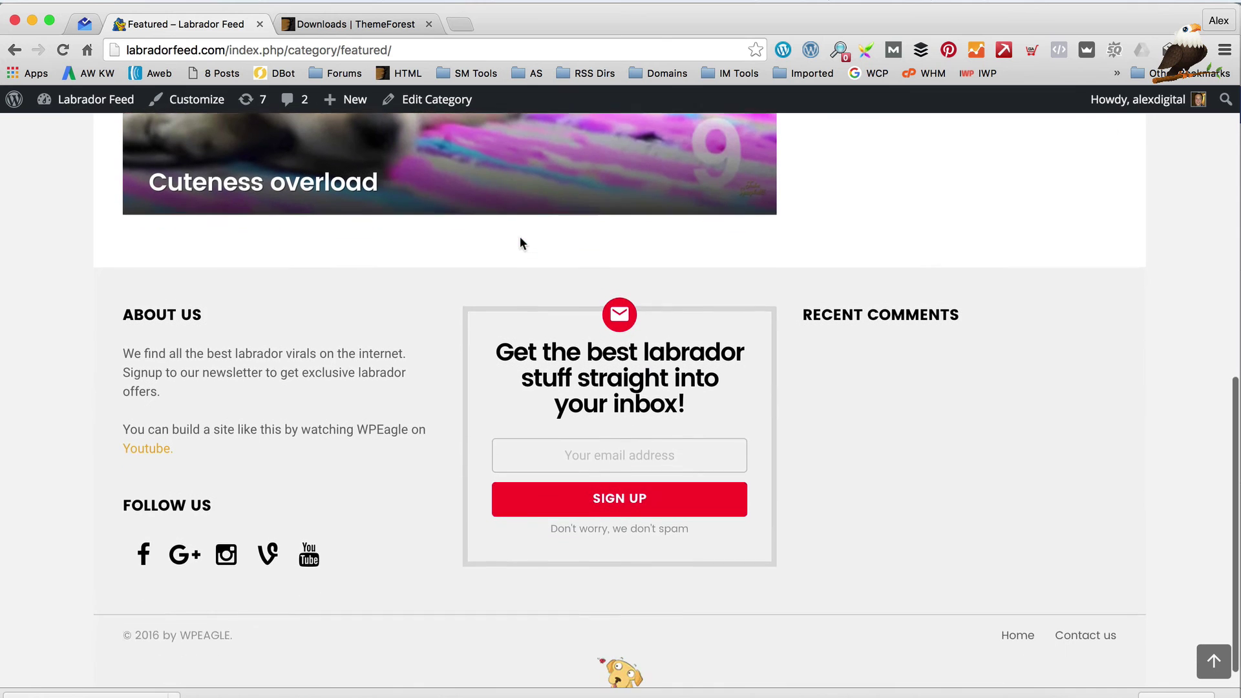
scroll(519, 243, up, 5)
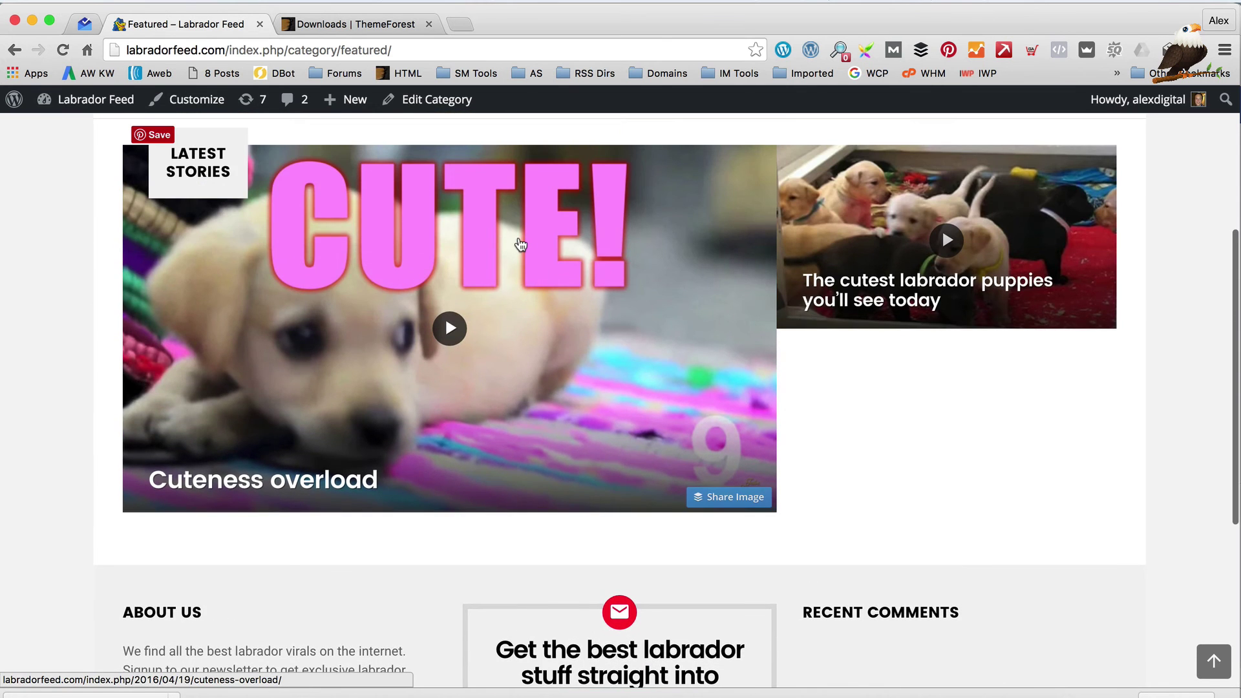
scroll(518, 241, up, 5)
click(195, 281)
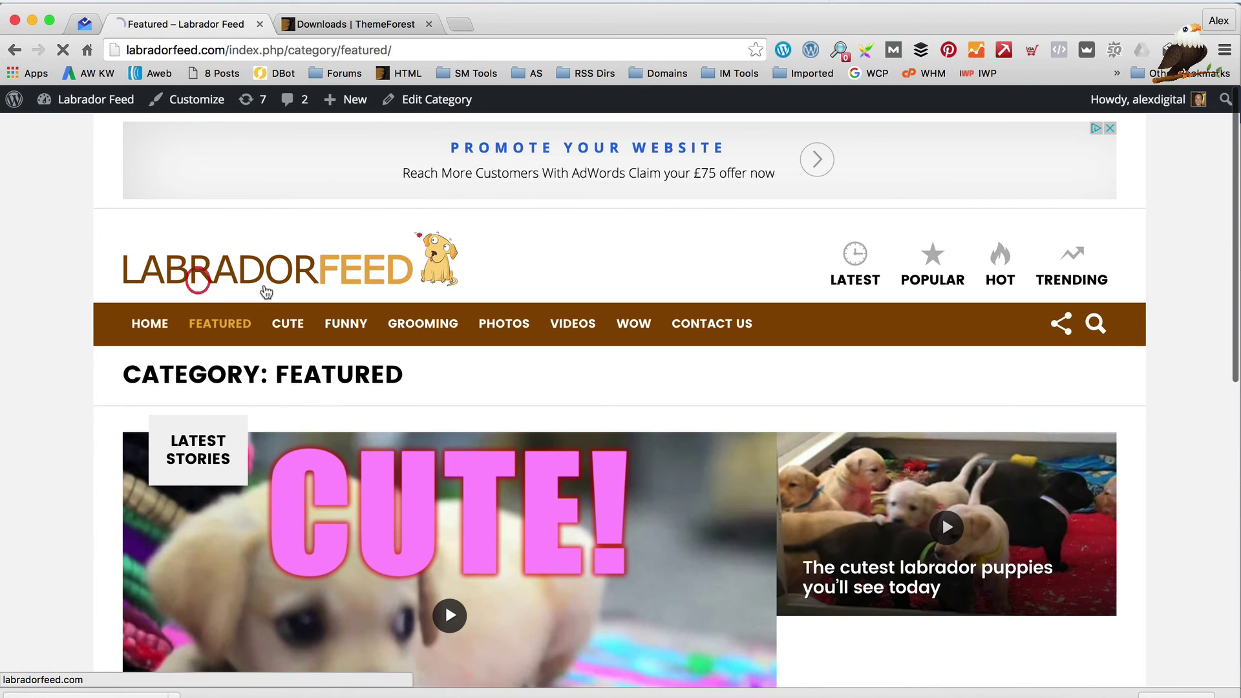
Step: Delete the bimberold folder from labradorfeed.com's themes directory and confirm the permanent deletion
click(769, 672)
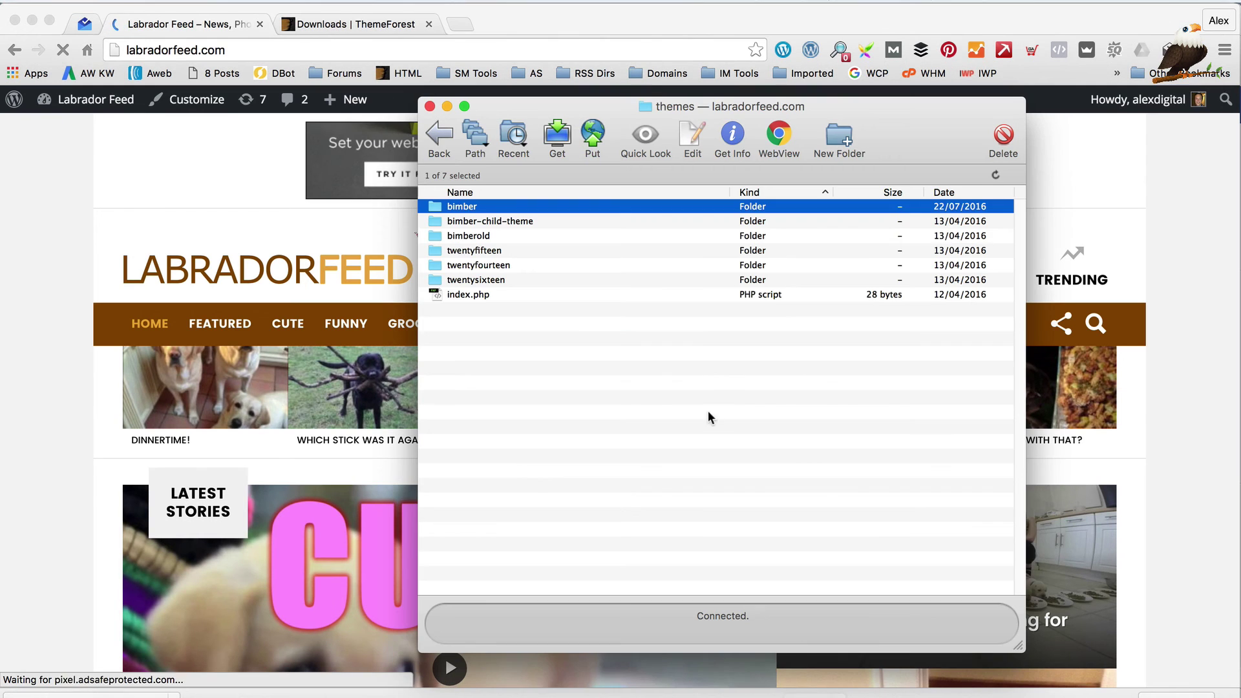
click(468, 235)
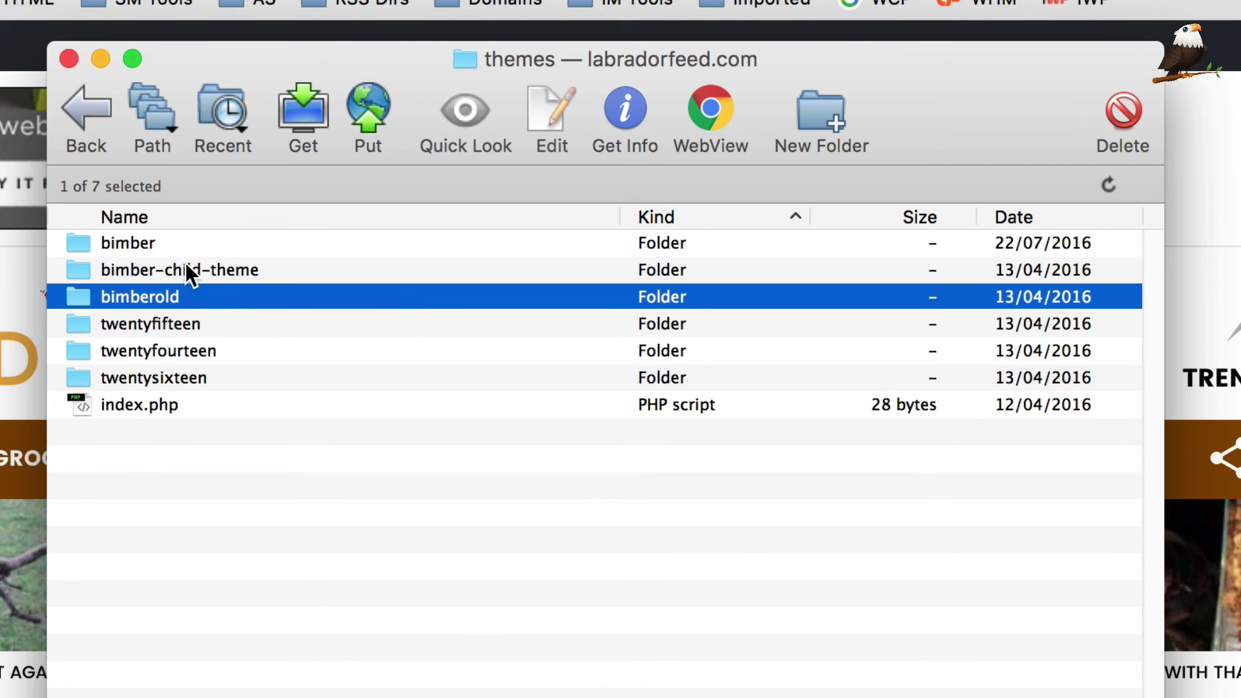
click(1123, 133)
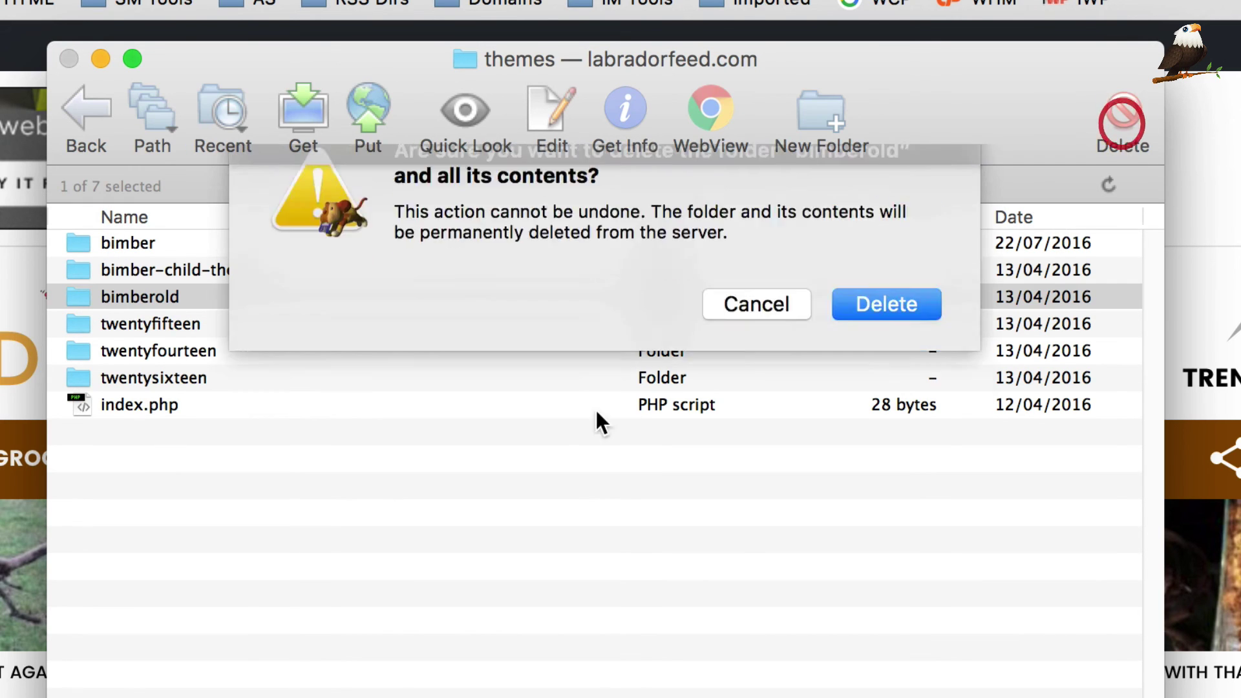
click(869, 355)
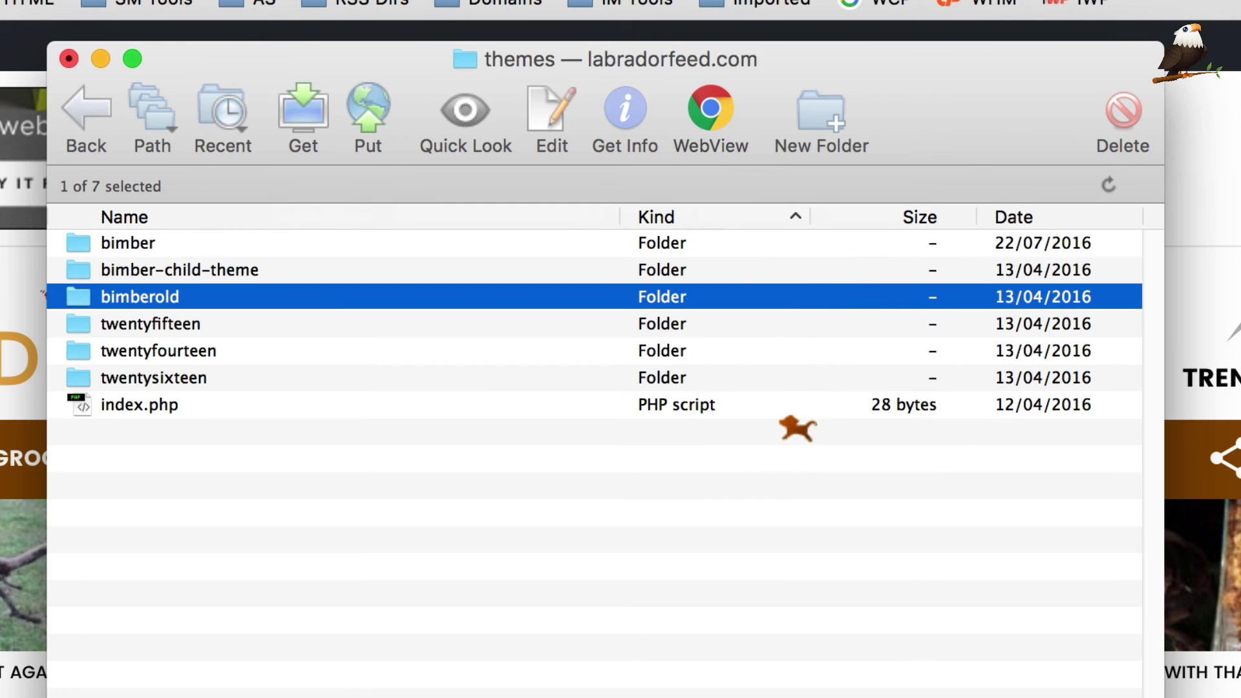